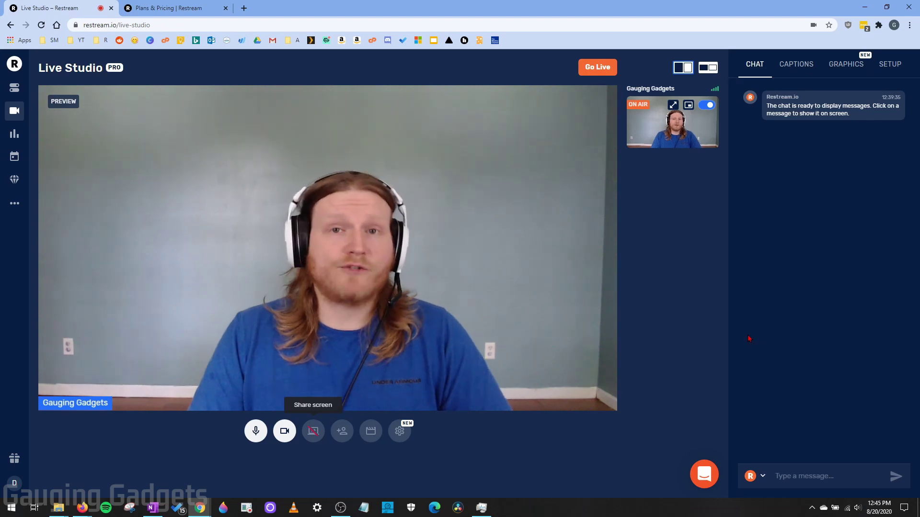
# - Review the Free, Standard and Professional plans for individuals on the pricing page
pyautogui.click(168, 7)
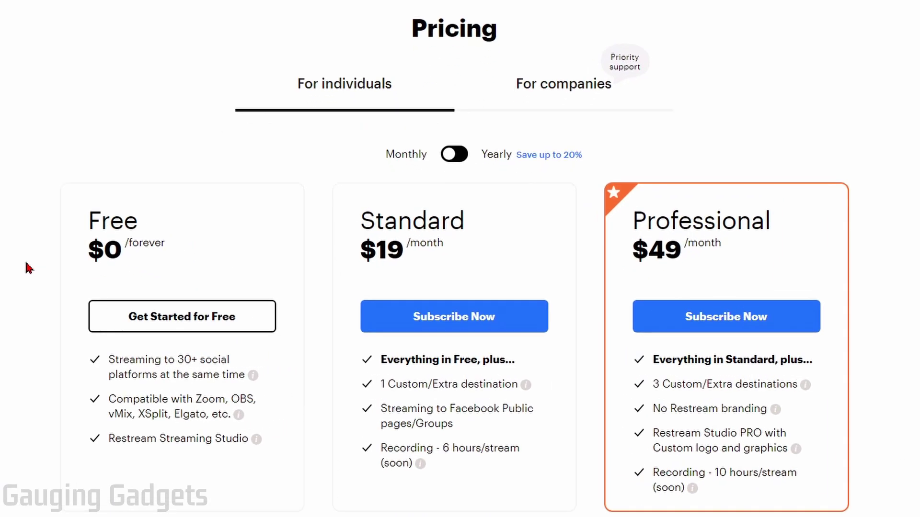
pyautogui.scroll(-1, 24, 267)
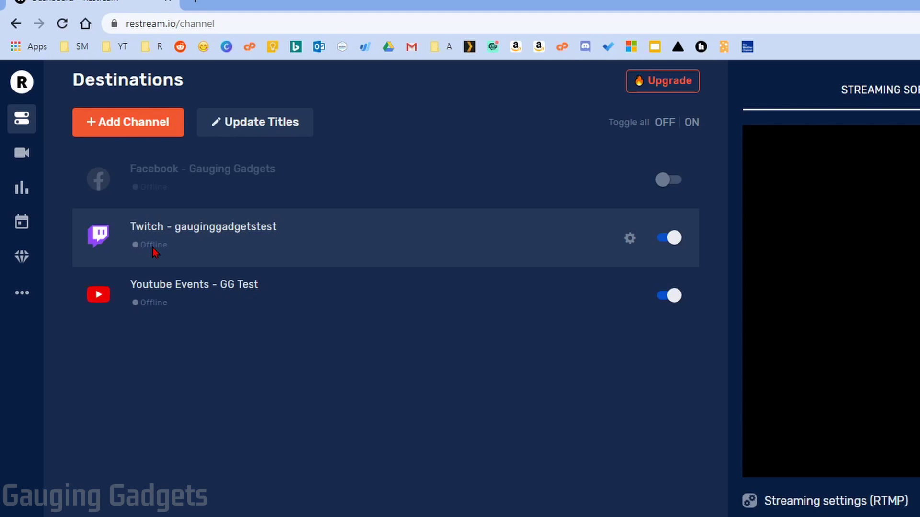
# - Start adding a new channel, look through the available streaming services and choose Periscope by Twitter
pyautogui.click(121, 125)
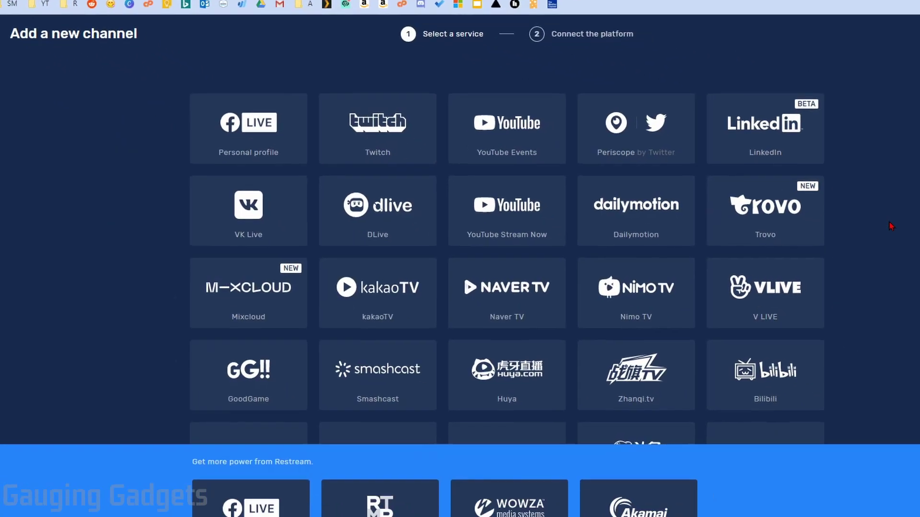
pyautogui.scroll(-3, 818, 201)
pyautogui.scroll(-2, 818, 201)
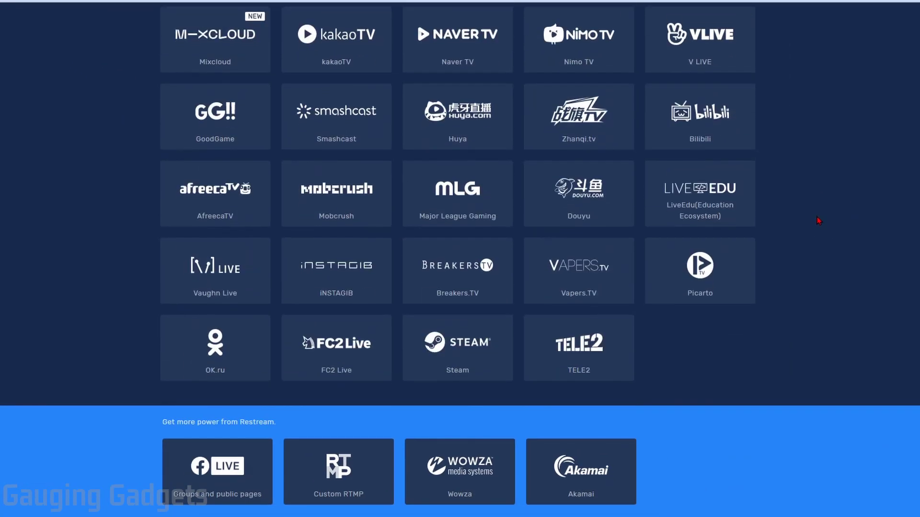
pyautogui.scroll(4, 816, 216)
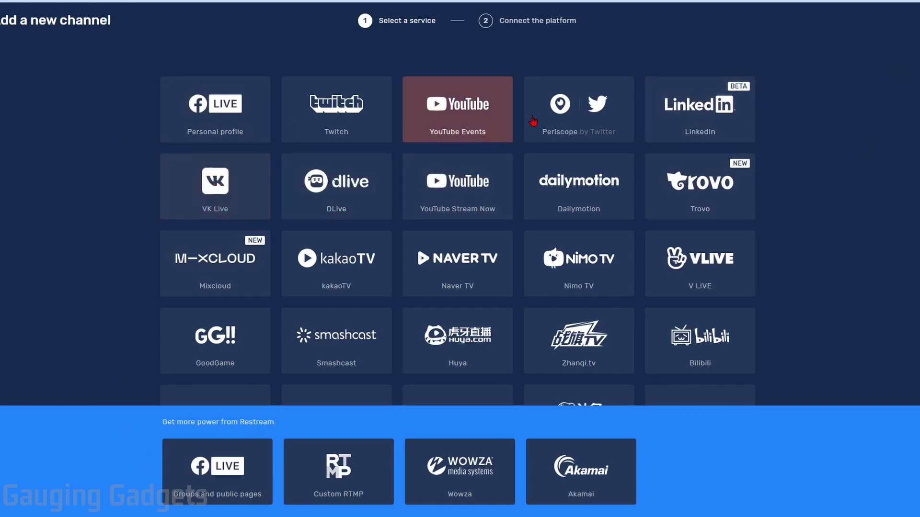
pyautogui.click(587, 110)
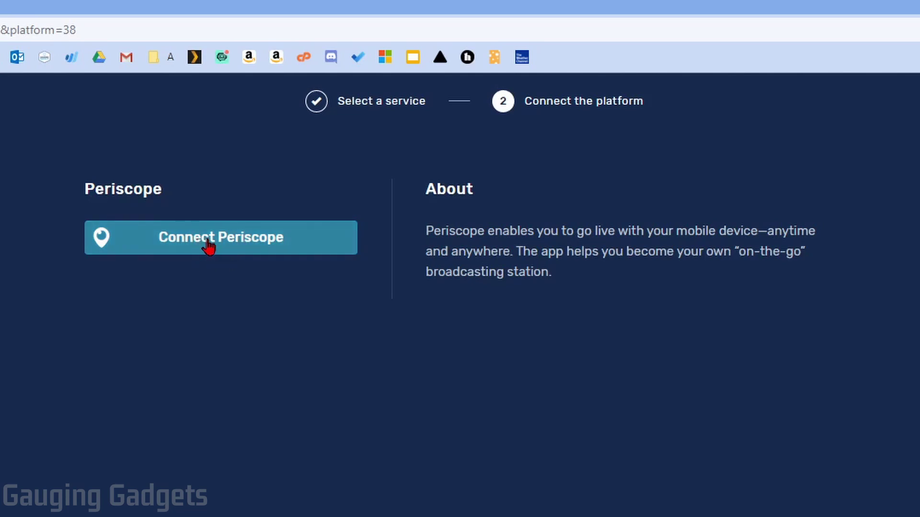
# - Connect Periscope and authorize Periscope Web to access the Twitter account
pyautogui.click(223, 247)
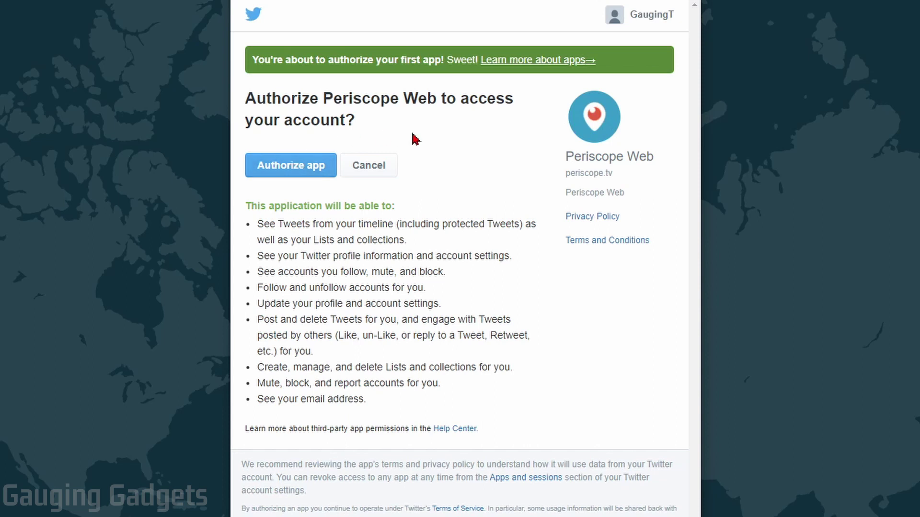
pyautogui.click(298, 167)
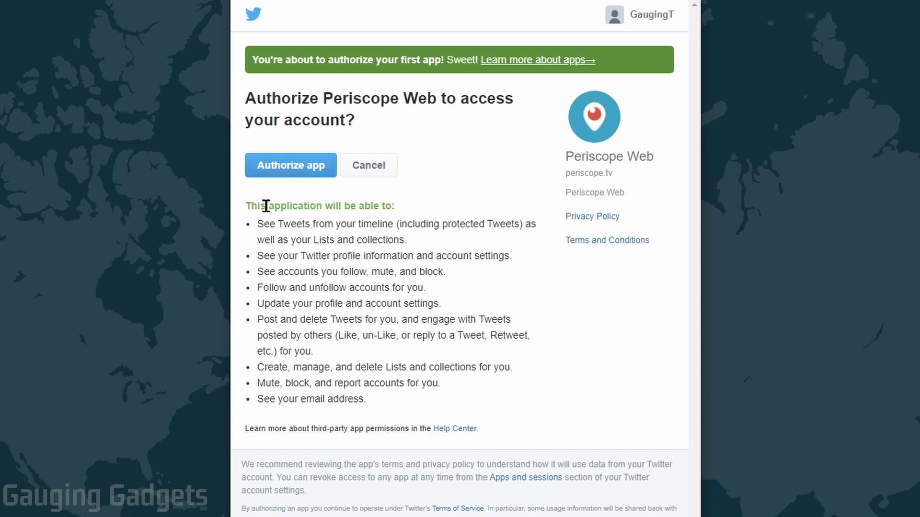
pyautogui.click(280, 168)
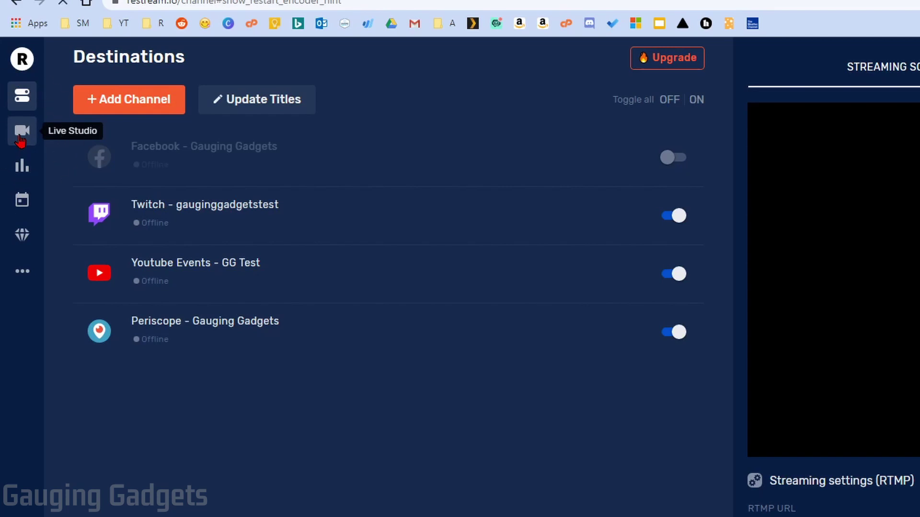
# - Open Live Studio and allow restream.io to use the microphone and camera
pyautogui.click(20, 139)
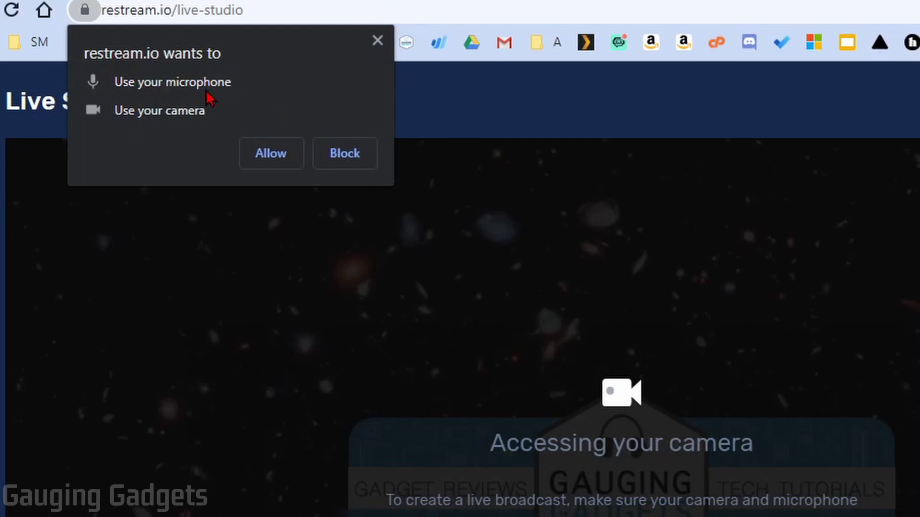
pyautogui.click(271, 158)
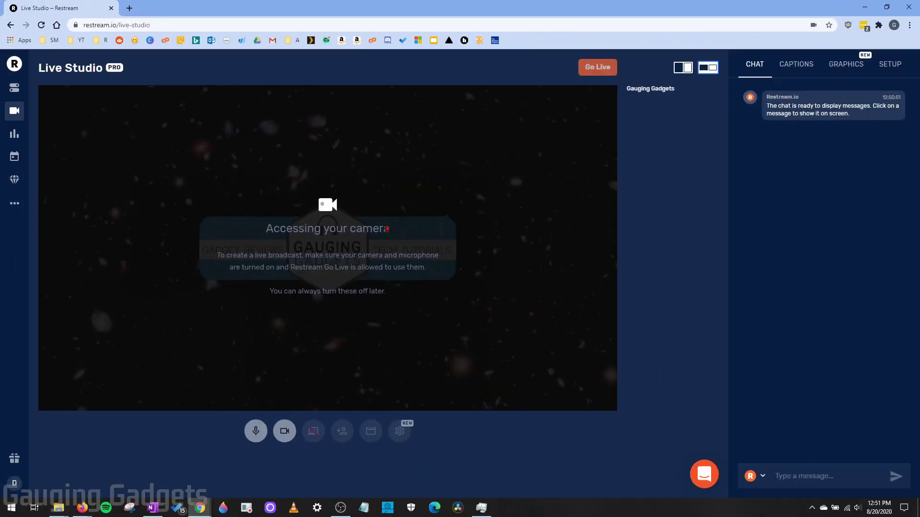
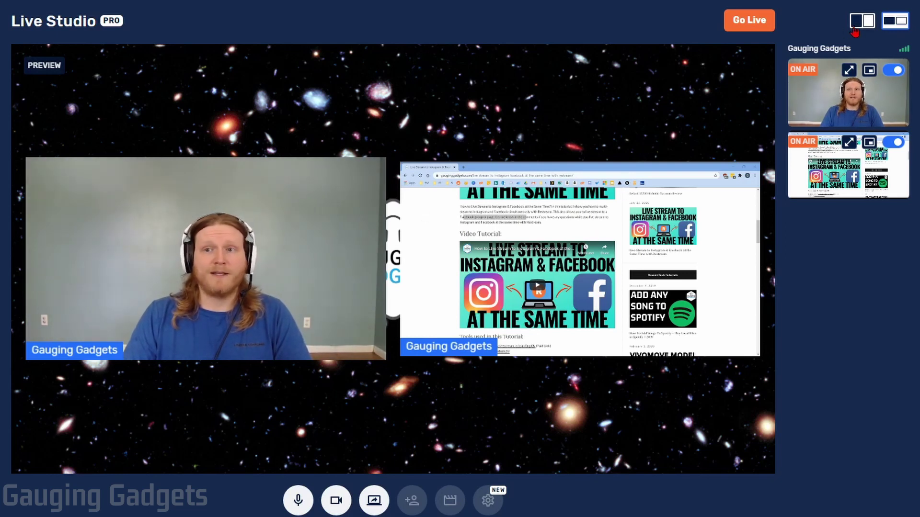
# - Try the layout that fills the frame with both sources, and return to the layout showing them uncropped
pyautogui.click(868, 22)
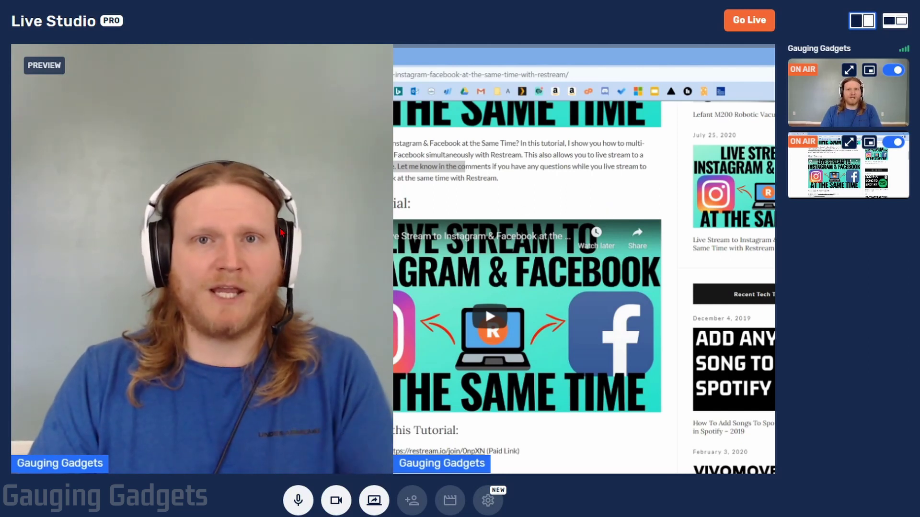
pyautogui.click(900, 21)
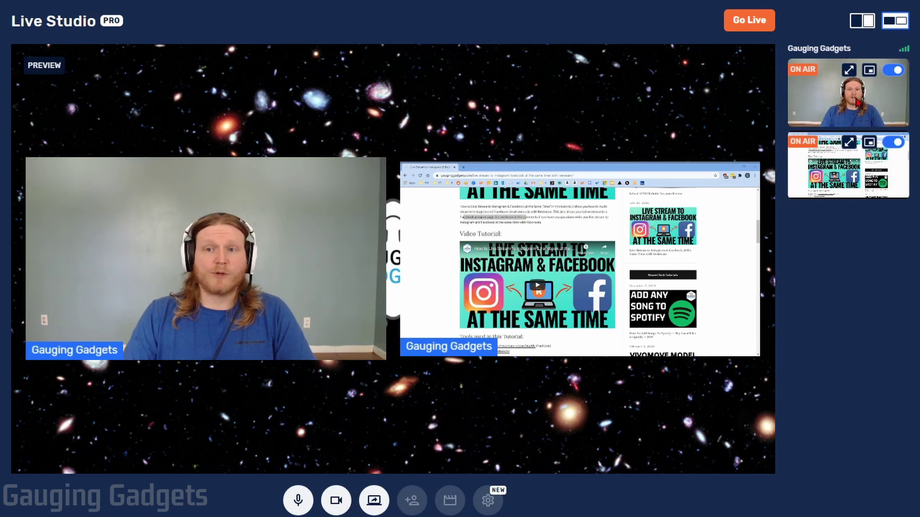
# - Try maximizing the camera and the shared screen in turn, and restore the view with both sources
pyautogui.click(849, 73)
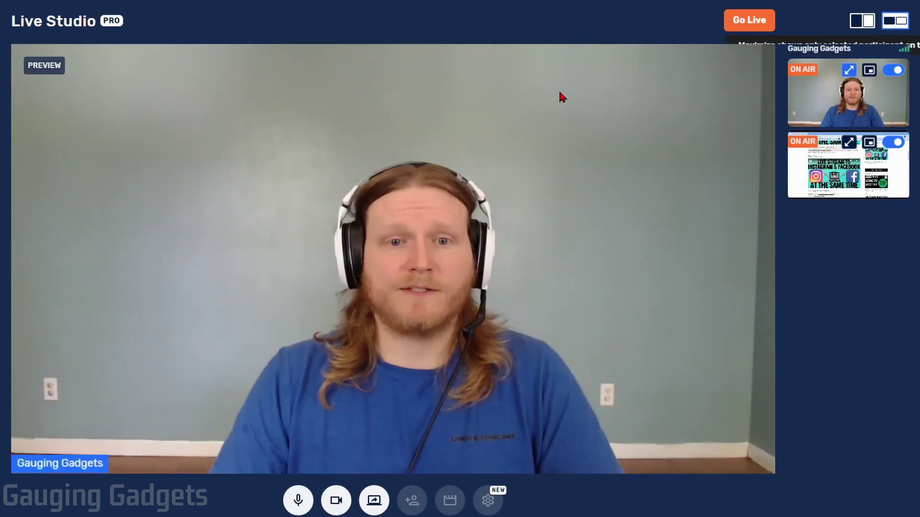
pyautogui.click(849, 143)
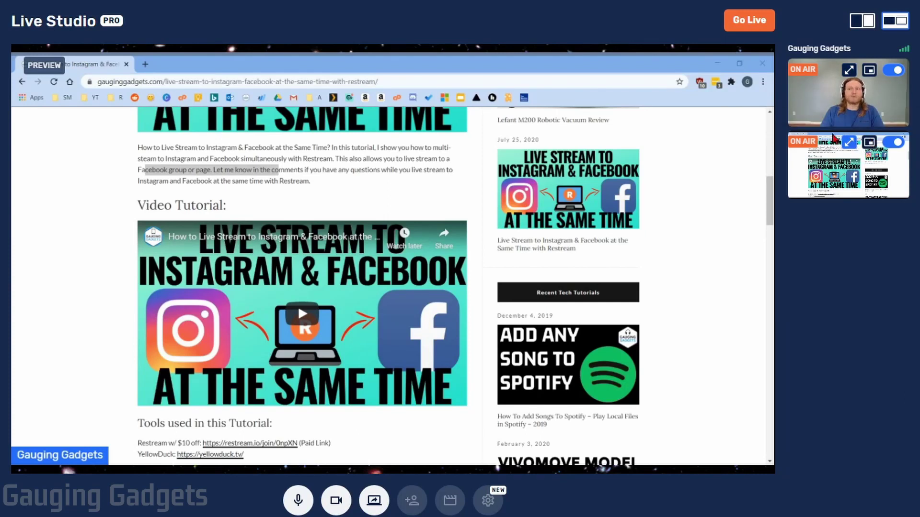
pyautogui.click(849, 143)
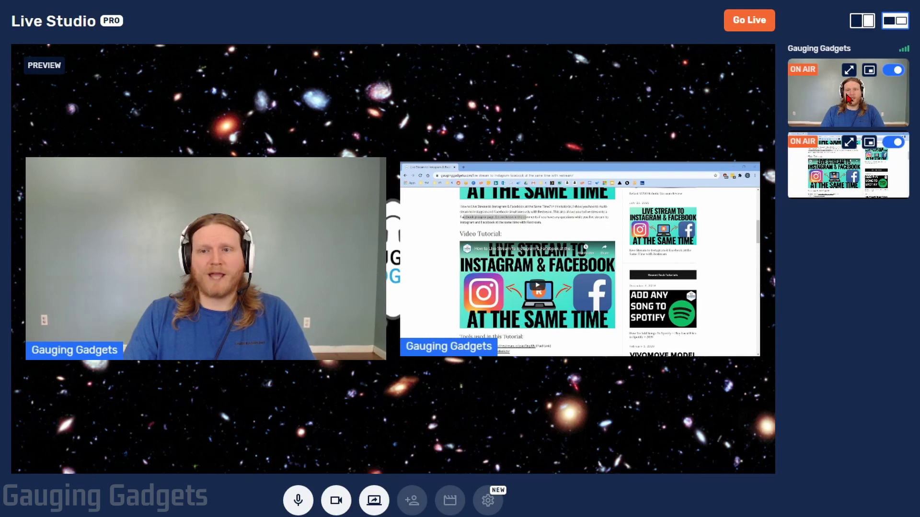
# - Try picture-in-picture on the shared screen, browse the shared web page and return to the two-source layout
pyautogui.click(869, 143)
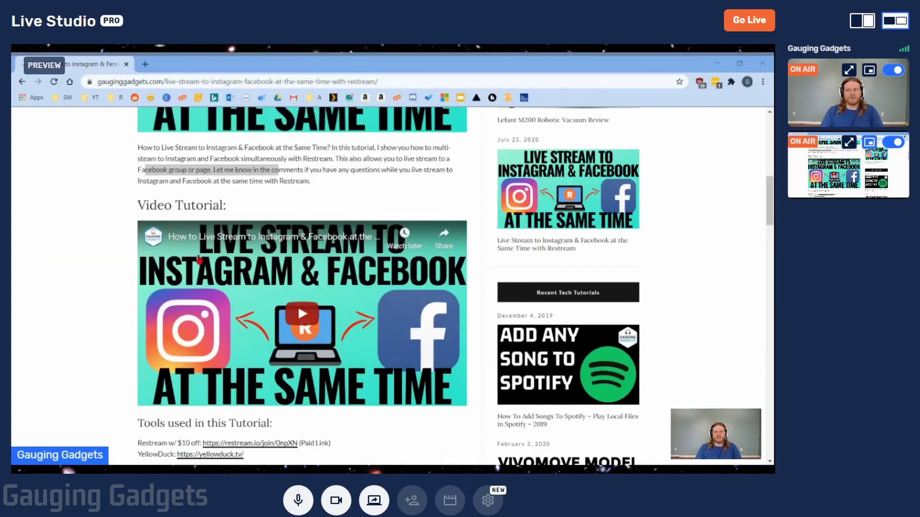
pyautogui.scroll(-7, 338, 234)
pyautogui.scroll(15, 339, 236)
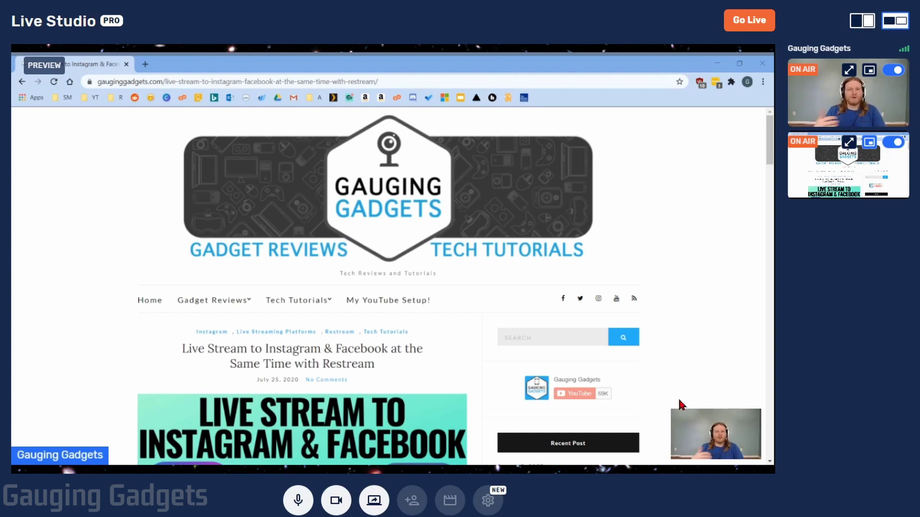
pyautogui.click(869, 142)
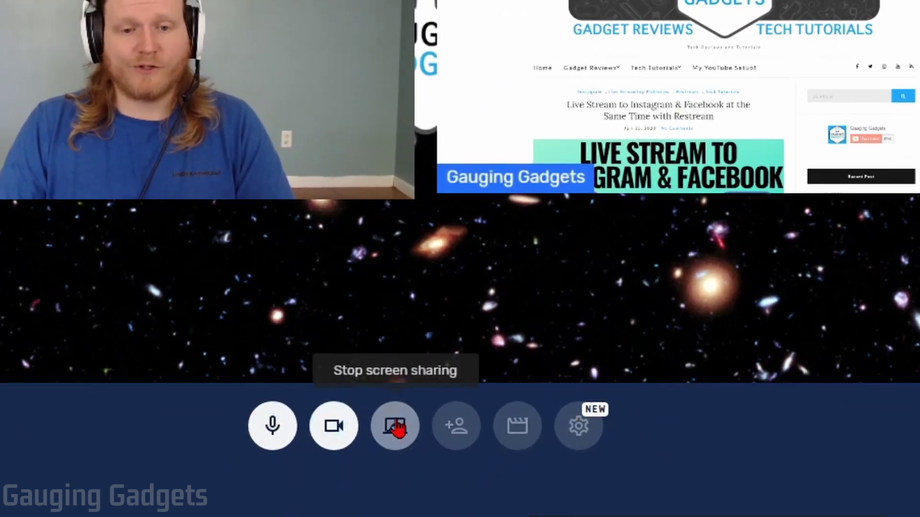
# - Open the guest invitation options and copy the guest invite link
pyautogui.click(458, 434)
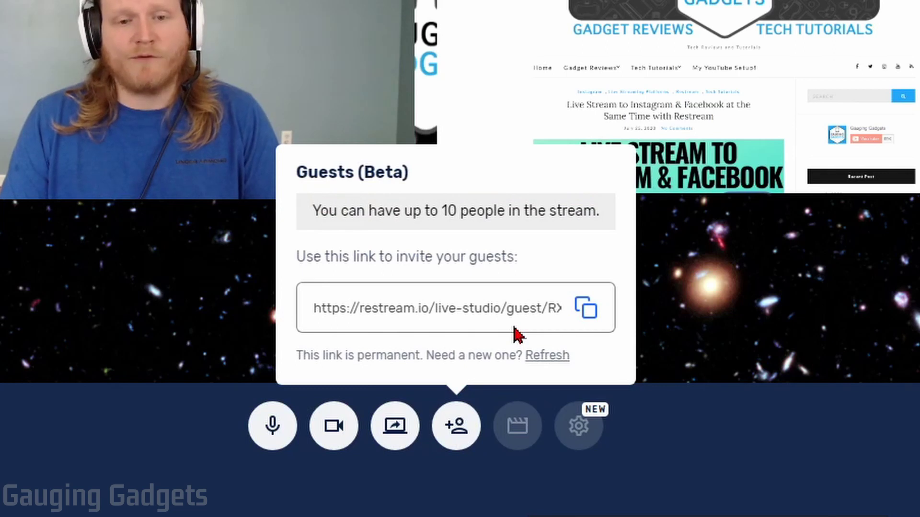
pyautogui.click(593, 311)
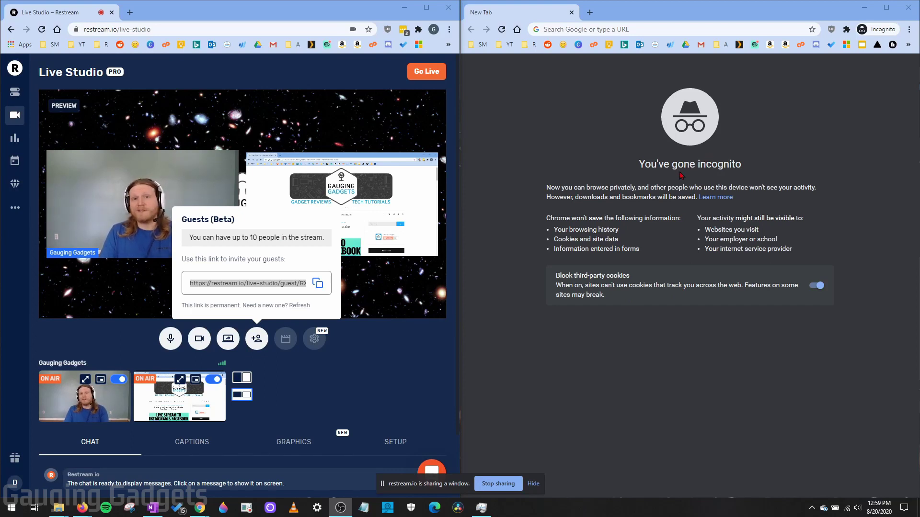
pyautogui.click(317, 283)
# - Load the copied guest link in the incognito window and allow it to use the microphone and camera
pyautogui.click(641, 29)
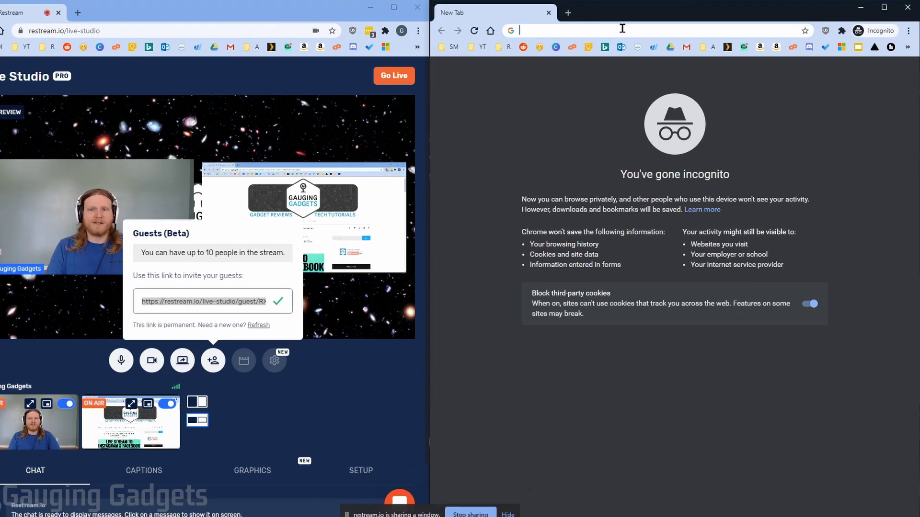
pyautogui.hotkey('ctrl', 'v')
pyautogui.press('Return')
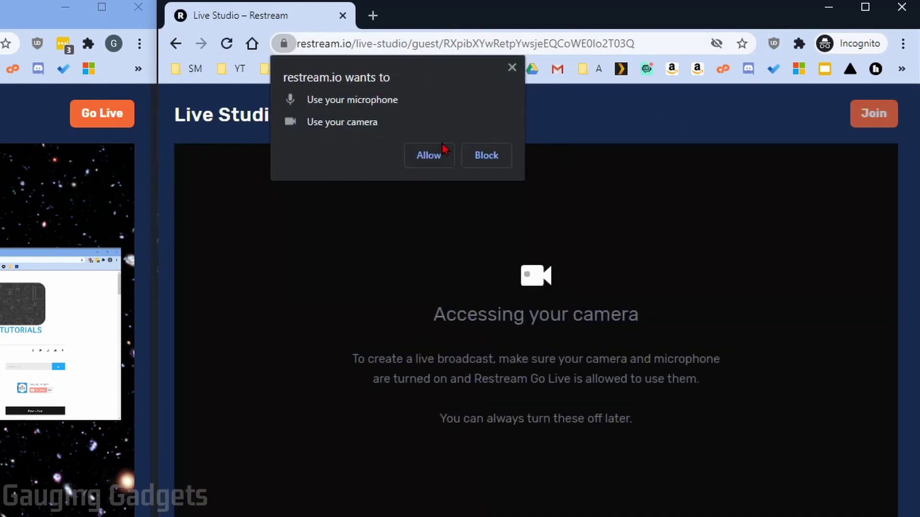
pyautogui.click(428, 158)
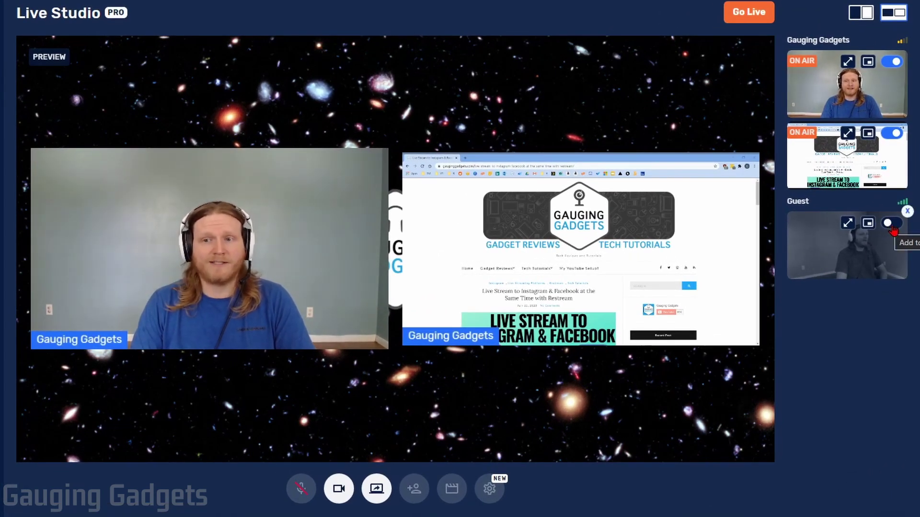
# - Add the guest's camera to the stream and try the frame-filling layout
pyautogui.click(892, 223)
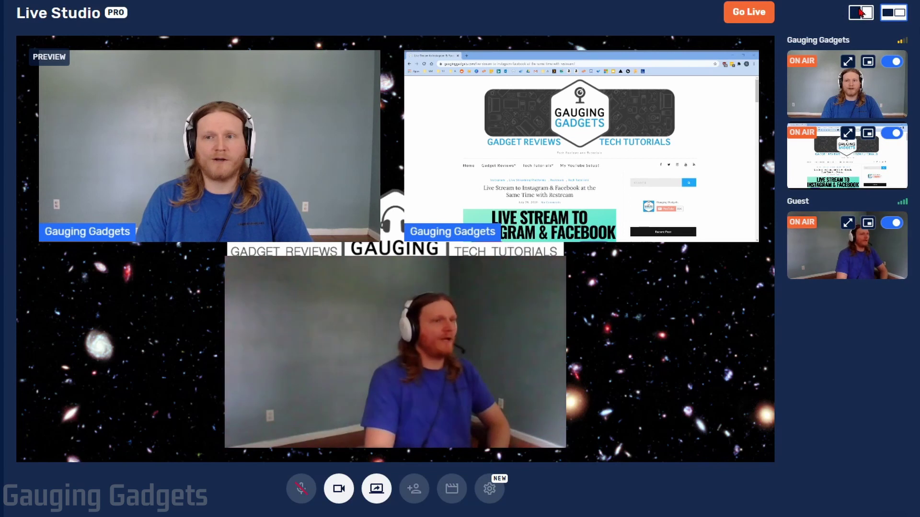
pyautogui.click(895, 135)
pyautogui.click(864, 19)
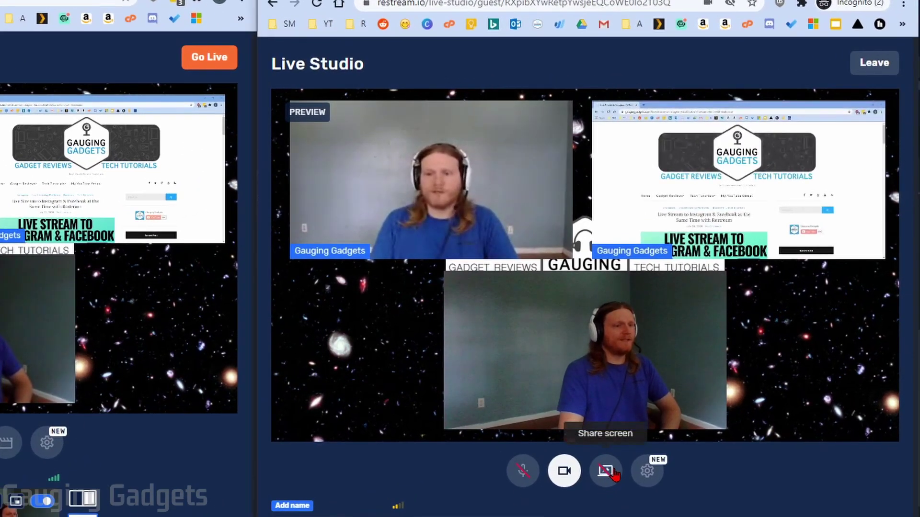
pyautogui.click(615, 474)
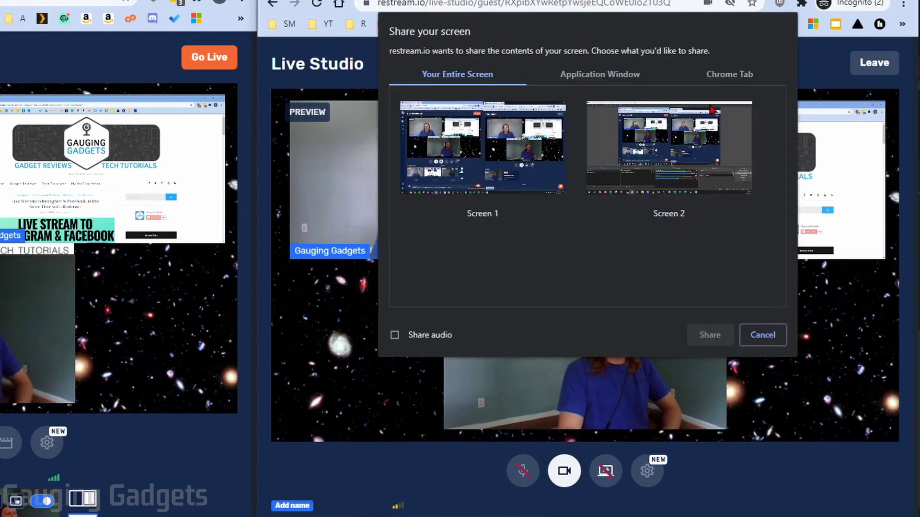
pyautogui.click(604, 74)
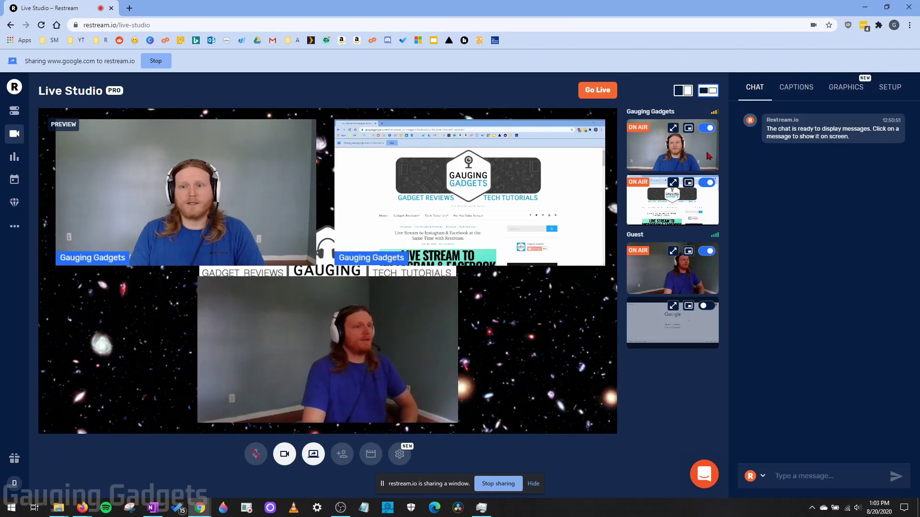
pyautogui.moveTo(672, 328)
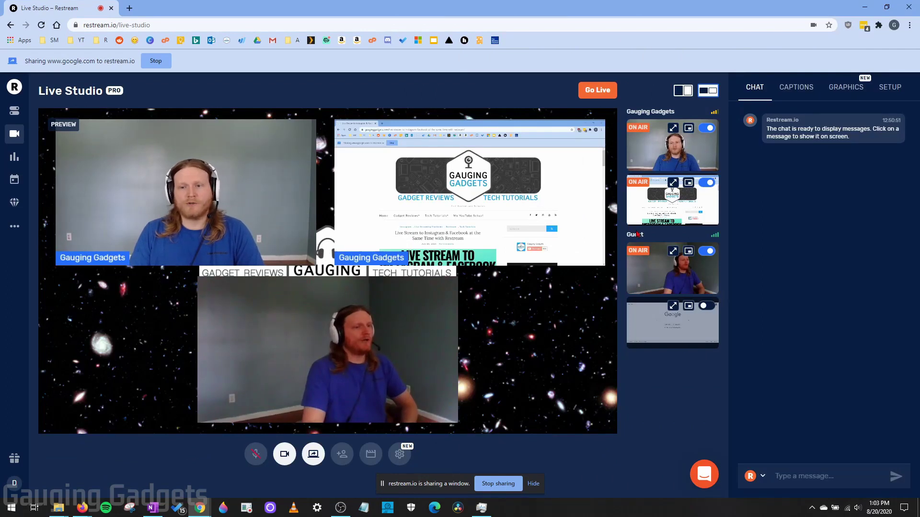
pyautogui.click(707, 308)
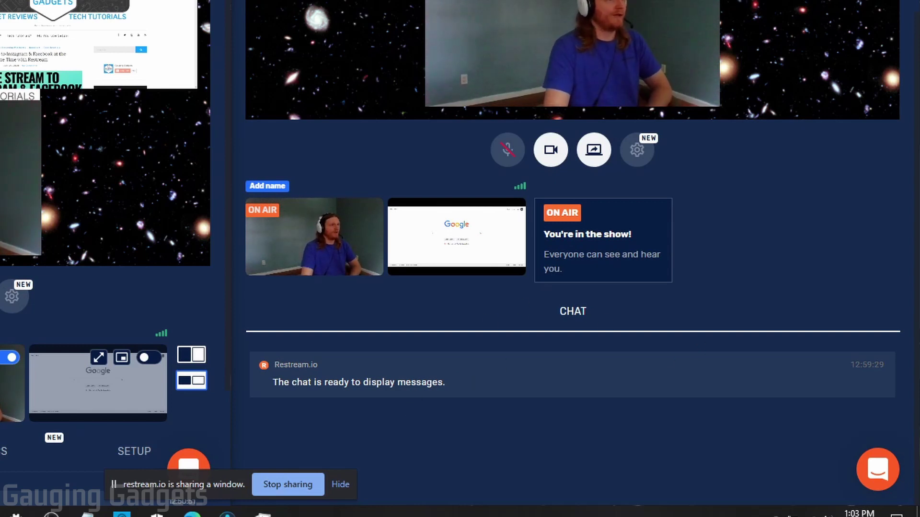
pyautogui.scroll(5, 613, 158)
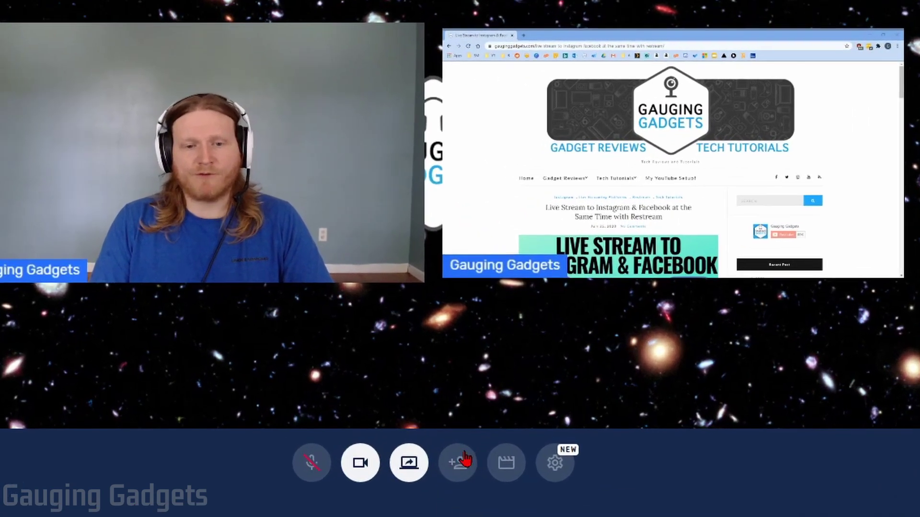
# - Unmute the microphone and load the local video file cheetah as a video source
pyautogui.click(519, 471)
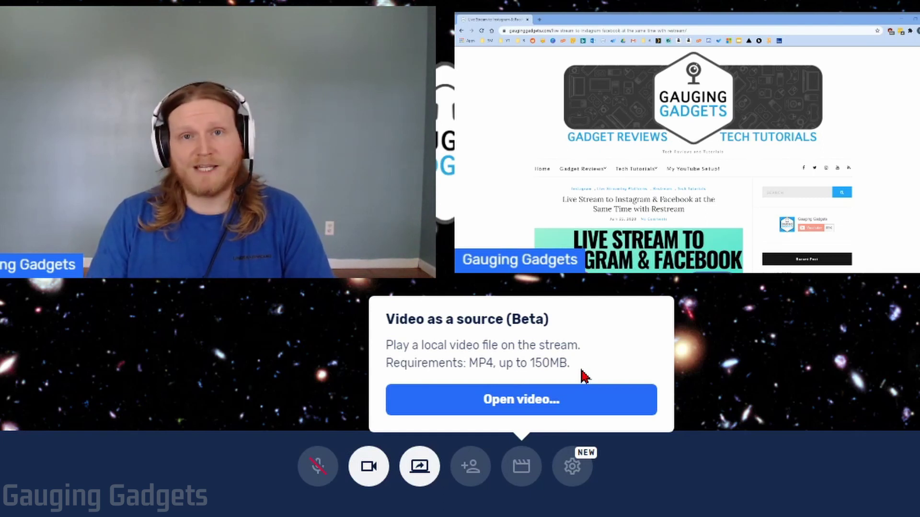
pyautogui.hotkey('ctrl', 'd')
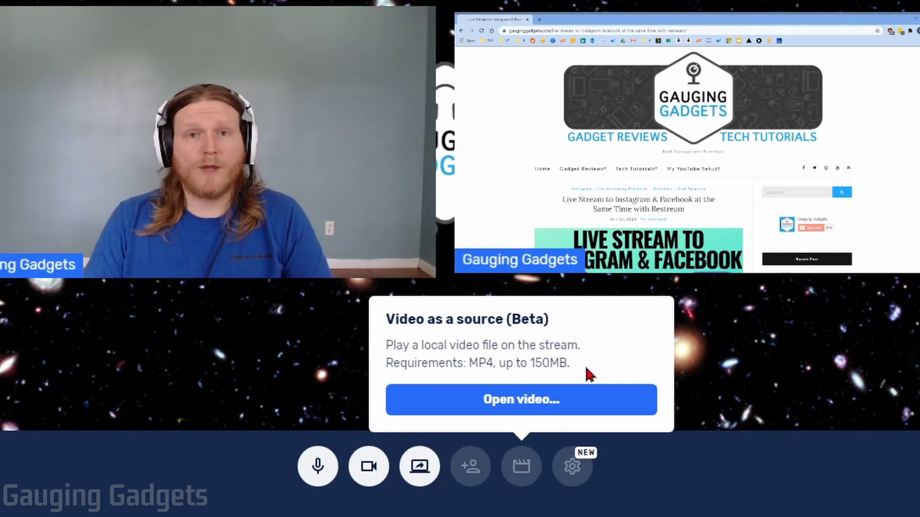
pyautogui.click(561, 413)
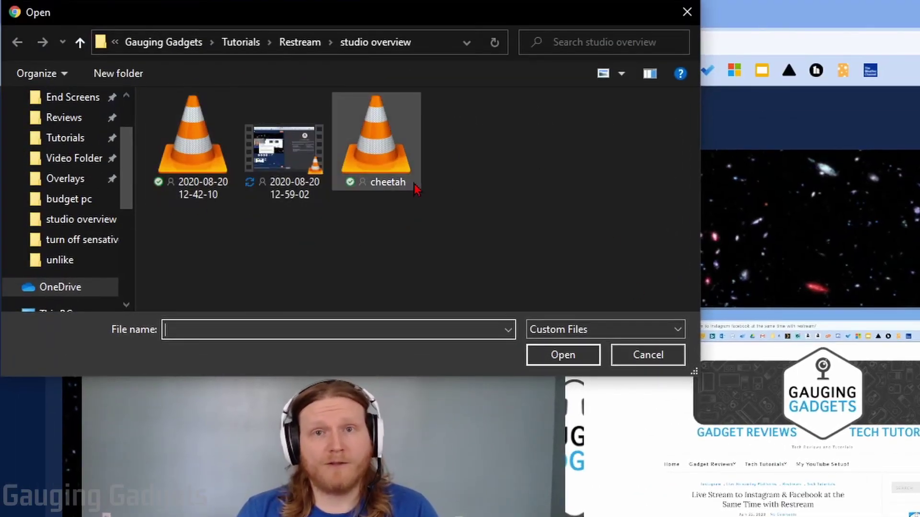
pyautogui.doubleClick(371, 154)
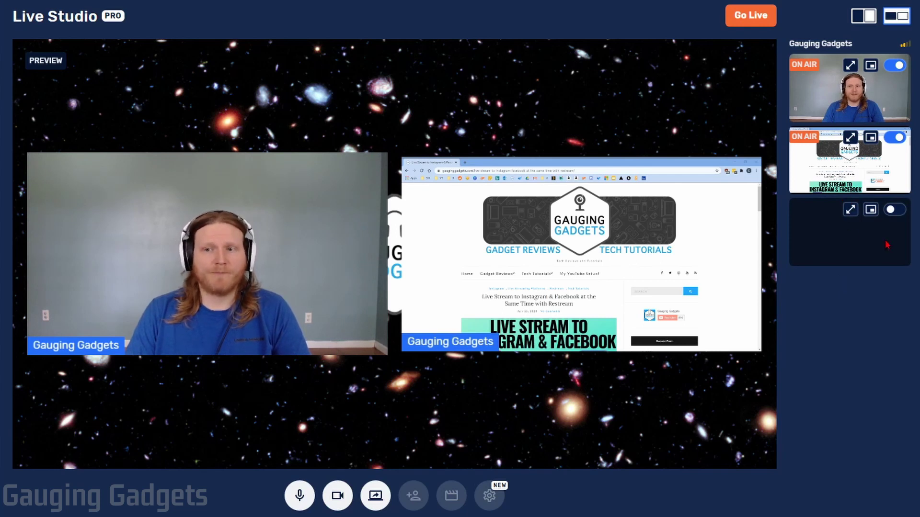
# - Try the cheetah video on the stream in the full-screen and picture-in-picture layouts and take it off air
pyautogui.click(897, 213)
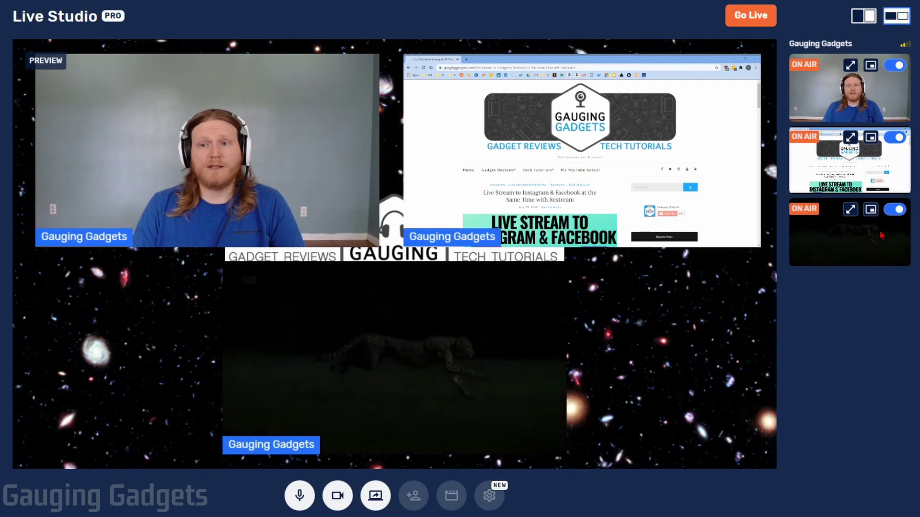
pyautogui.click(850, 210)
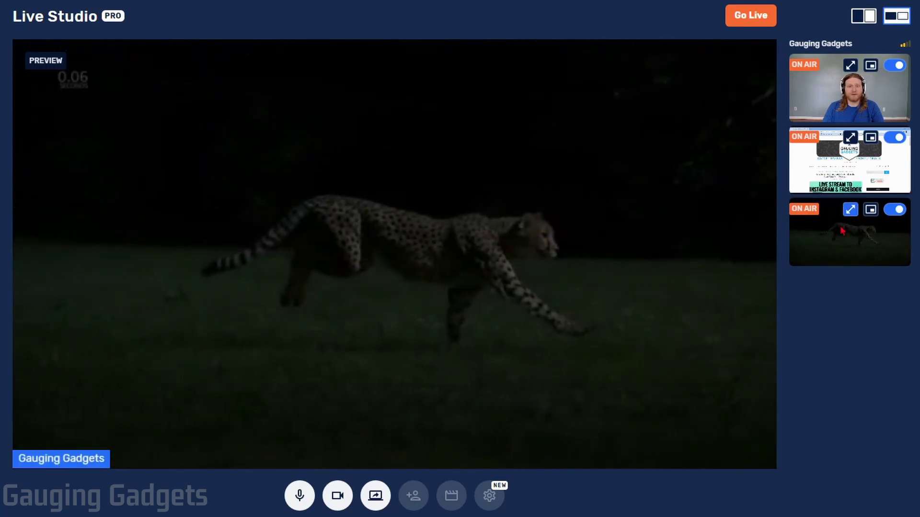
pyautogui.click(870, 210)
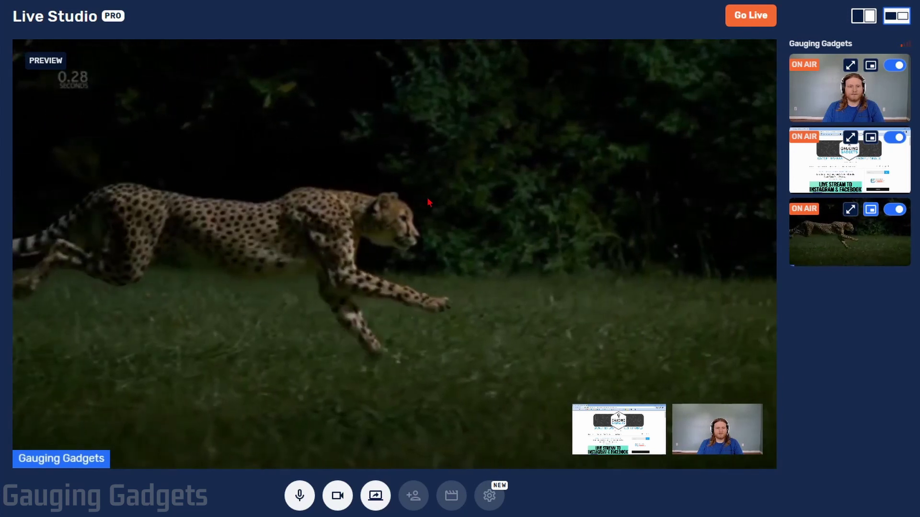
pyautogui.click(900, 213)
pyautogui.click(900, 213)
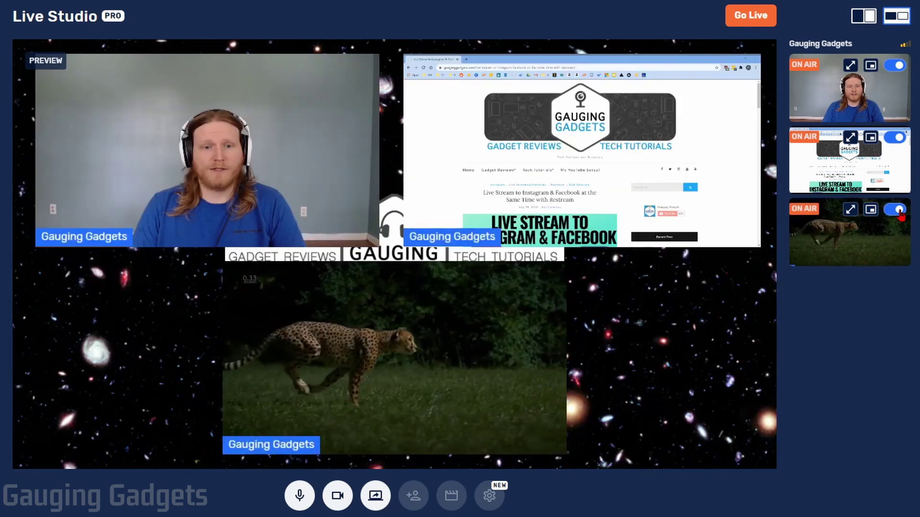
pyautogui.click(900, 213)
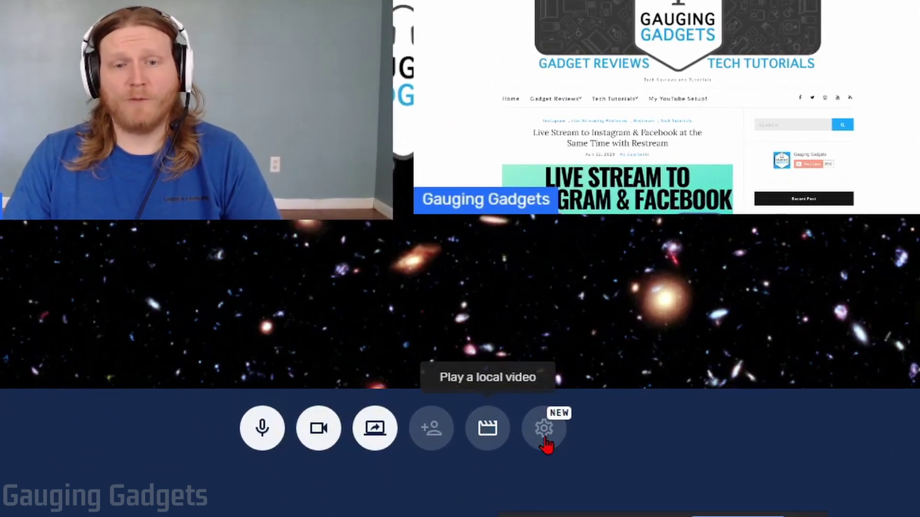
# - Review the audio input and camera choices in the studio settings and set the quality to Full HD (1920x1080 @ 30fps)
pyautogui.click(549, 437)
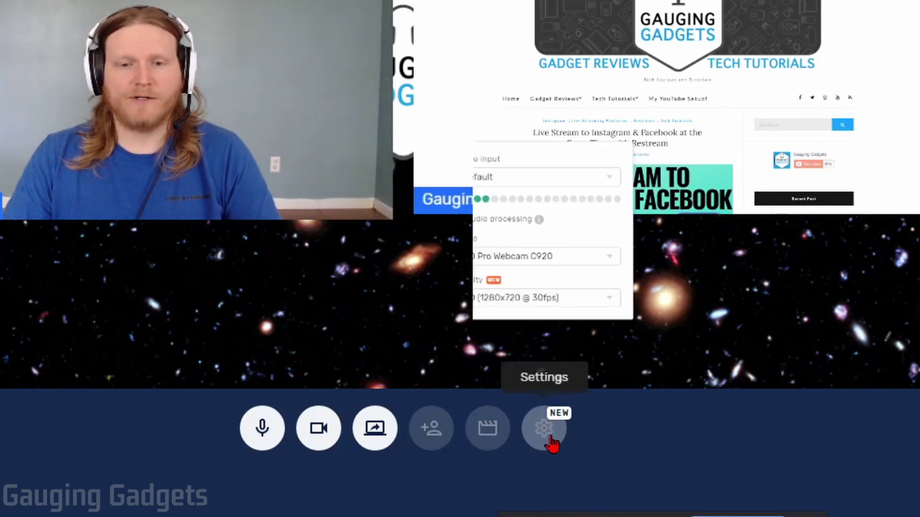
pyautogui.click(478, 146)
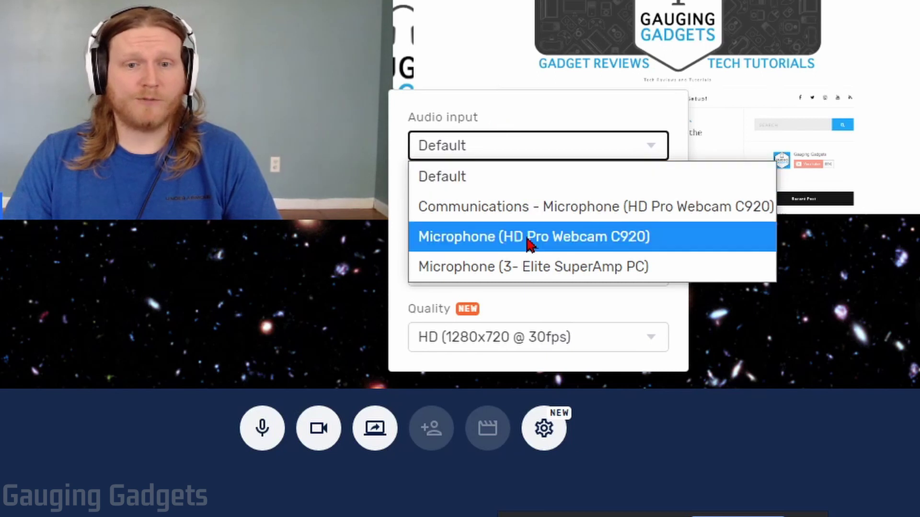
pyautogui.click(532, 149)
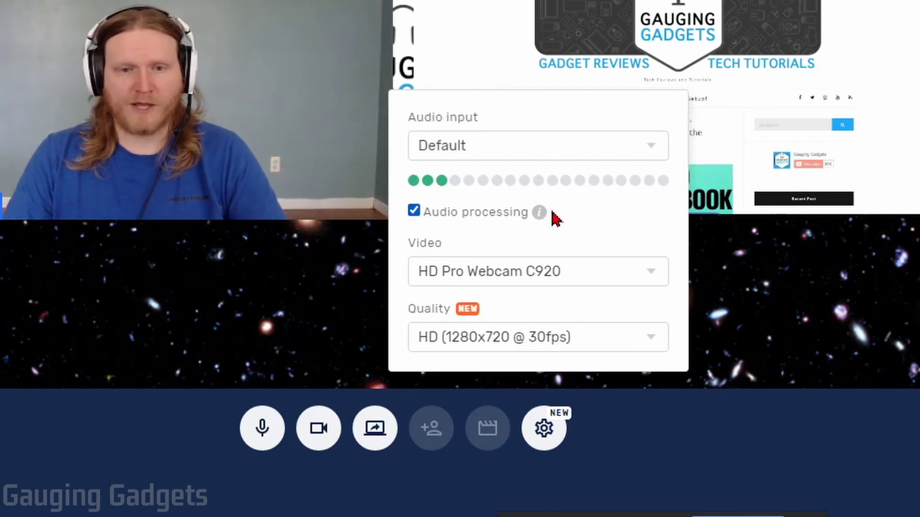
pyautogui.moveTo(543, 221)
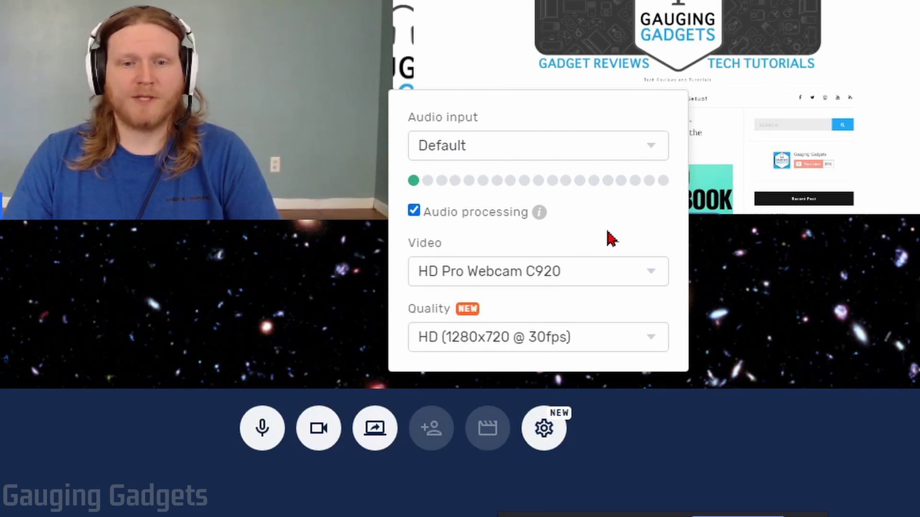
pyautogui.click(542, 277)
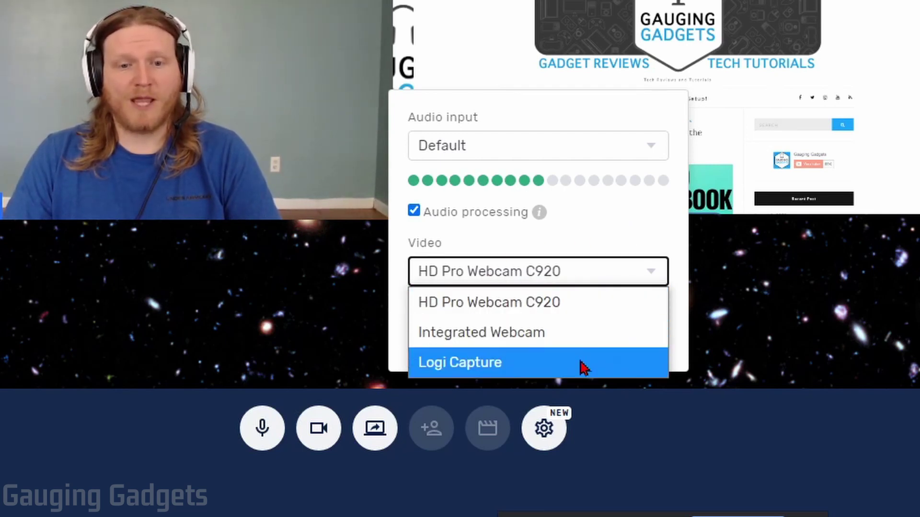
pyautogui.click(606, 231)
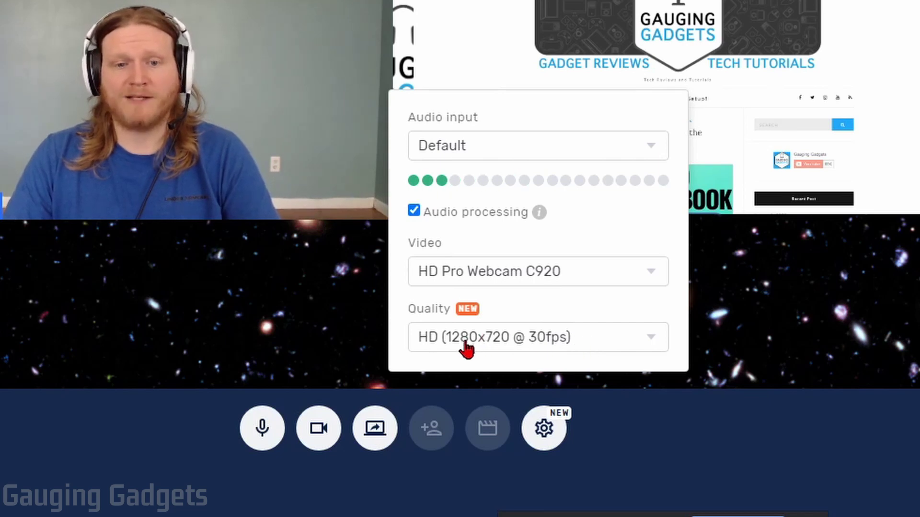
pyautogui.click(594, 351)
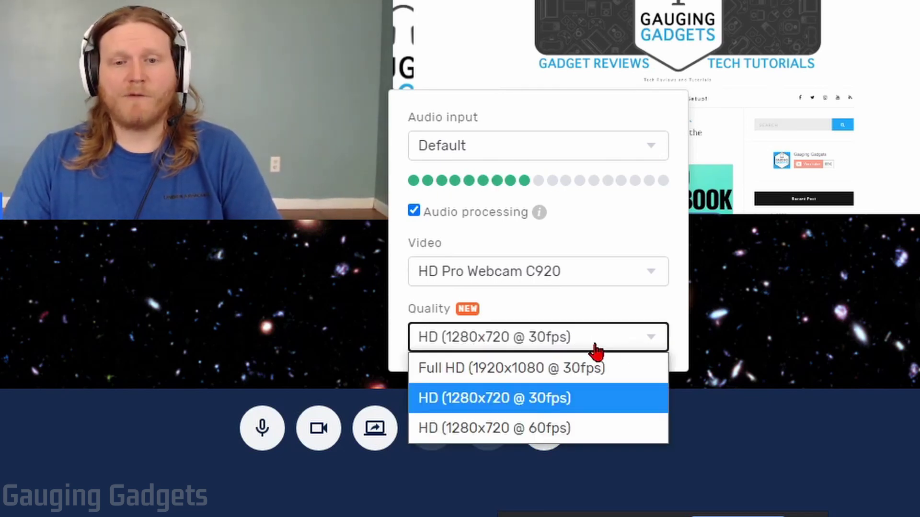
pyautogui.click(530, 368)
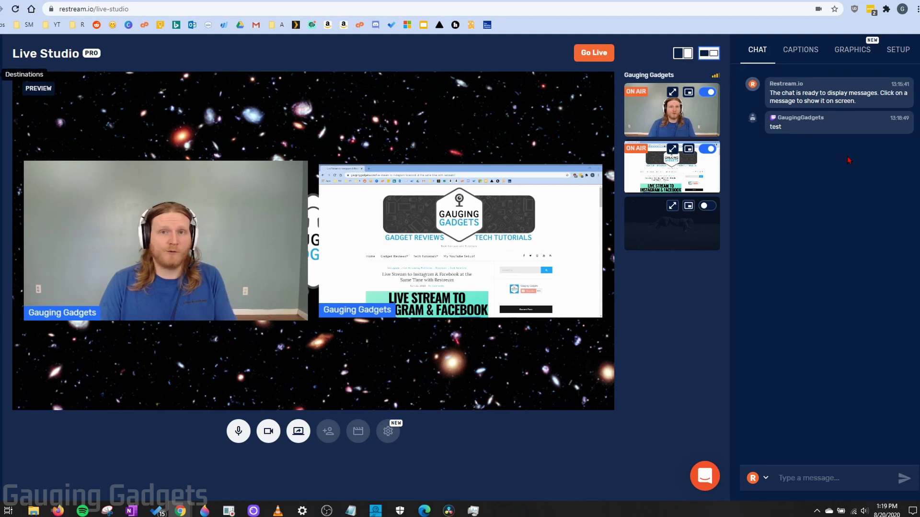
# - Show the GaugingGadgets chat message "test" on the stream and send the chat message "Testing 123" as Restream
pyautogui.moveTo(837, 118)
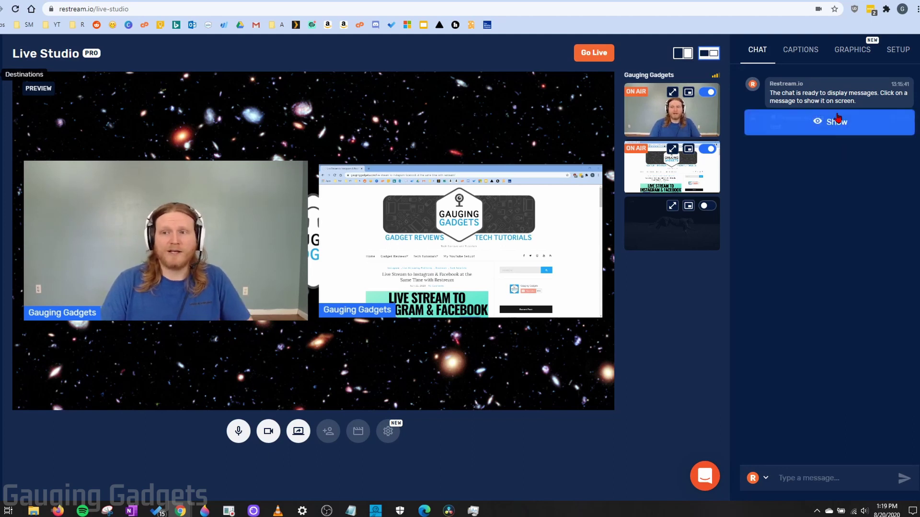
pyautogui.click(834, 130)
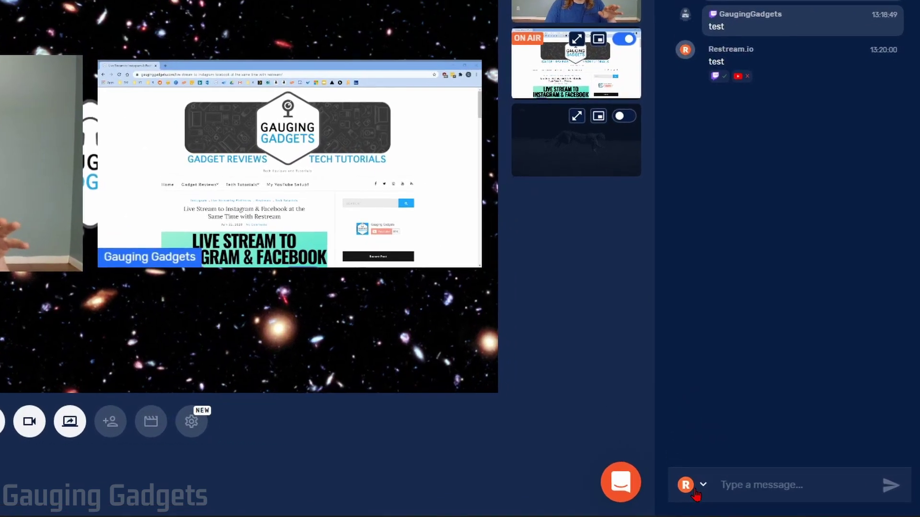
pyautogui.click(761, 479)
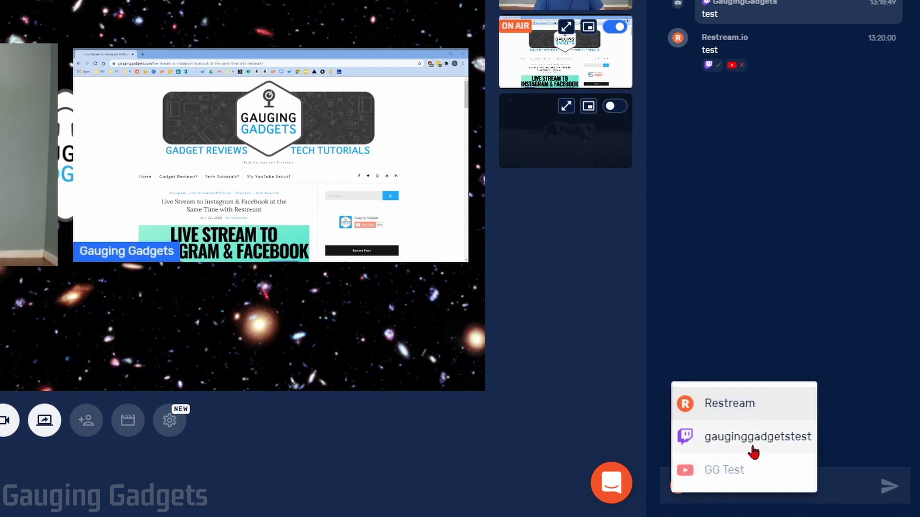
pyautogui.click(851, 407)
pyautogui.click(763, 489)
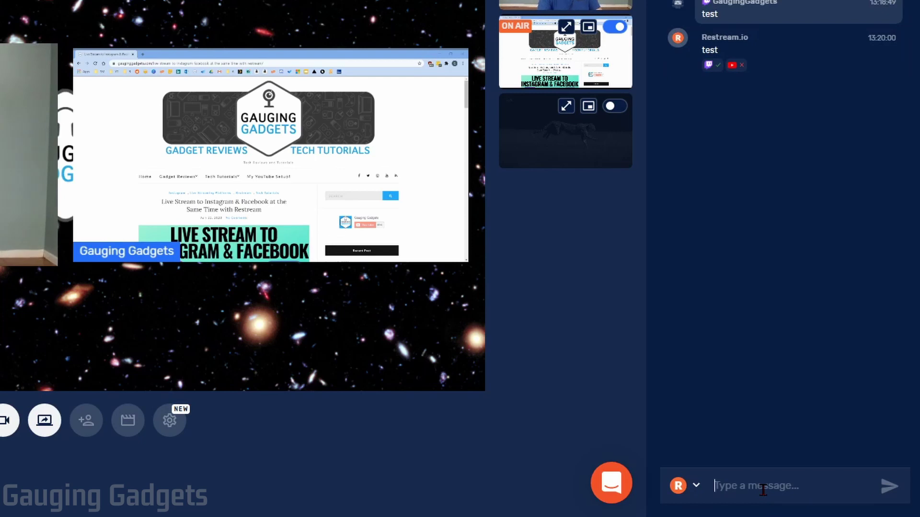
pyautogui.write('Testing 123')
pyautogui.press('Return')
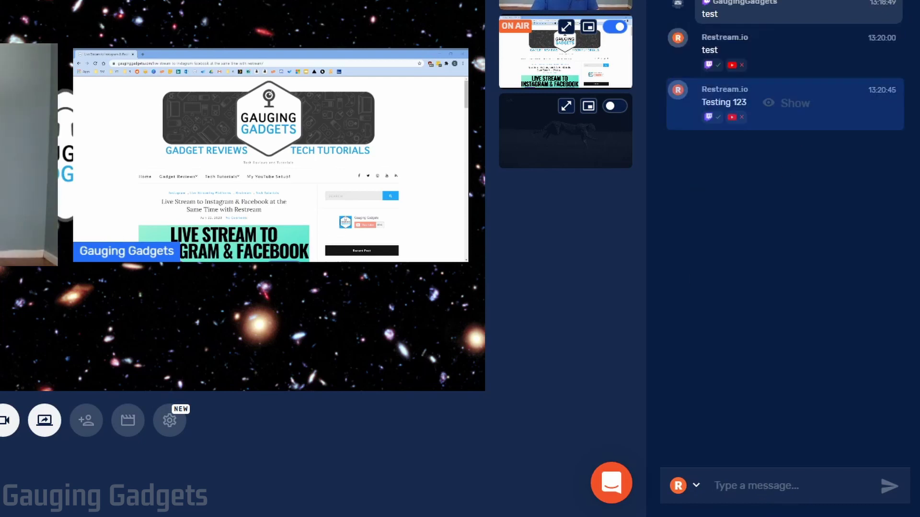
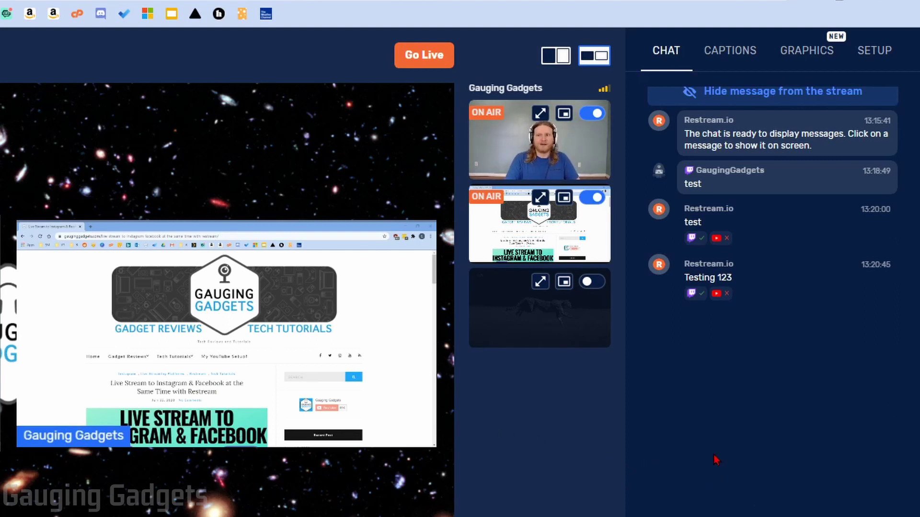
# - Open the captions and show the "Subscribe now on YouTube" caption on the stream
pyautogui.click(732, 53)
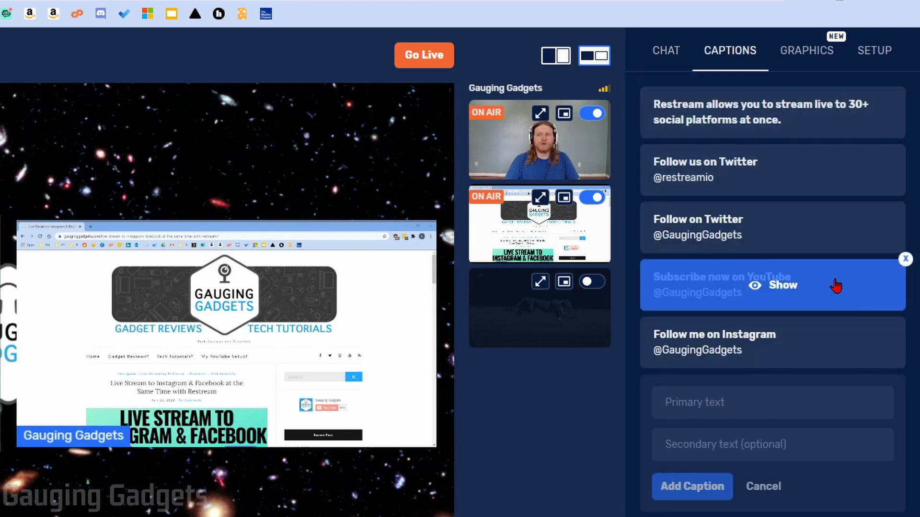
pyautogui.moveTo(843, 183)
pyautogui.moveTo(781, 237)
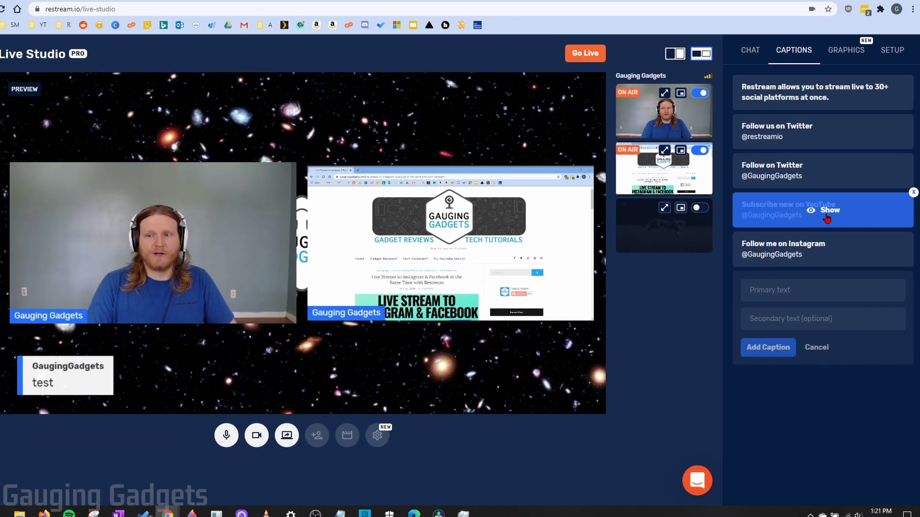
pyautogui.click(778, 292)
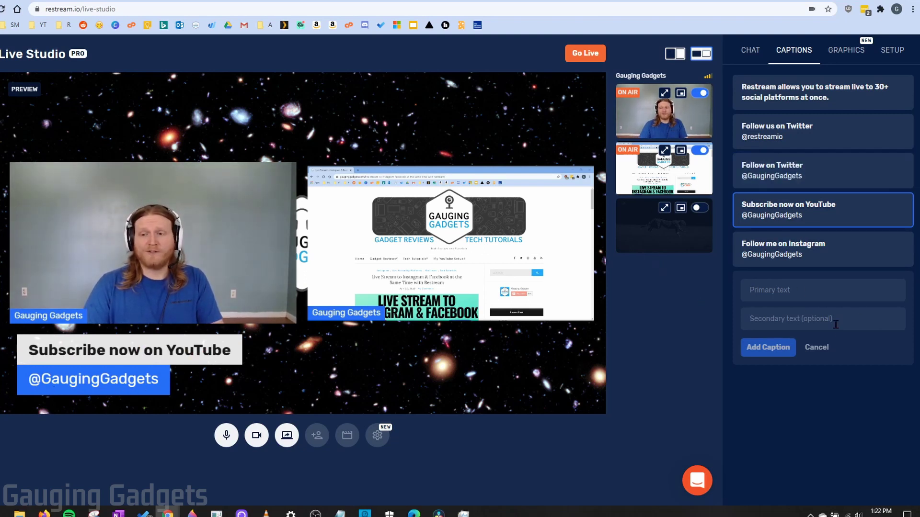
# - Add the caption "Question of the day..." with secondary text "What is your favorite color?" and show it on the stream
pyautogui.click(809, 291)
pyautogui.write('Question of the day...')
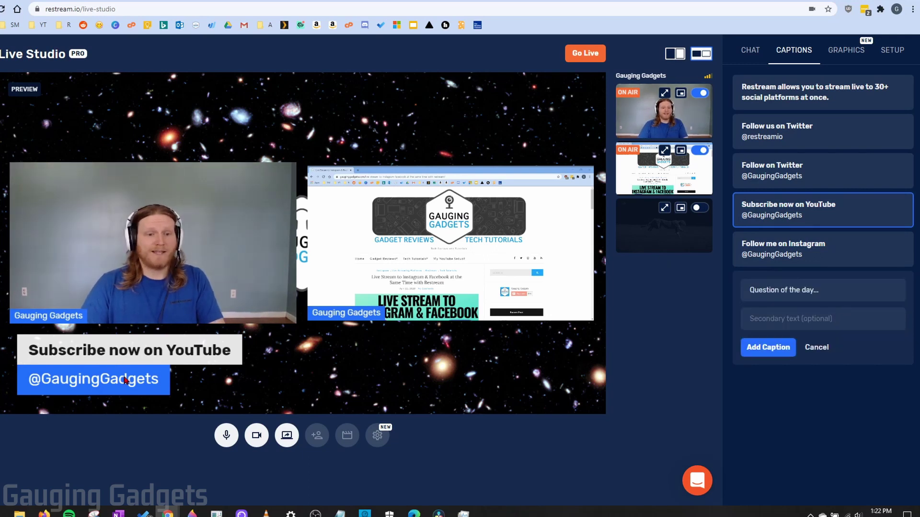
pyautogui.click(853, 326)
pyautogui.write('What is your favorite color?')
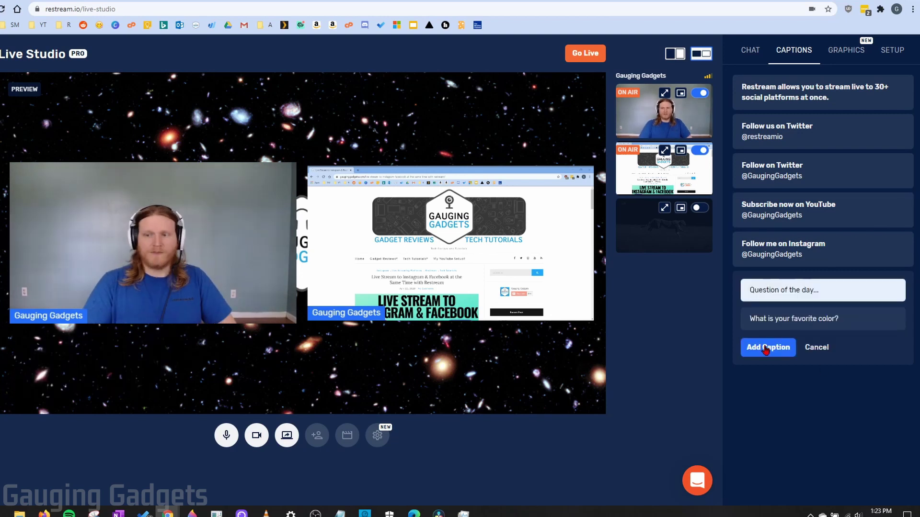
pyautogui.click(774, 355)
pyautogui.moveTo(781, 234)
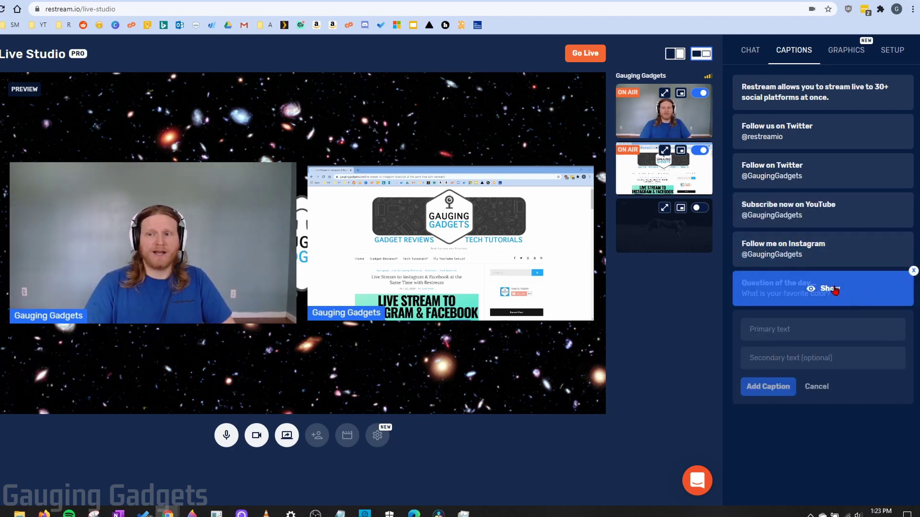
pyautogui.click(833, 289)
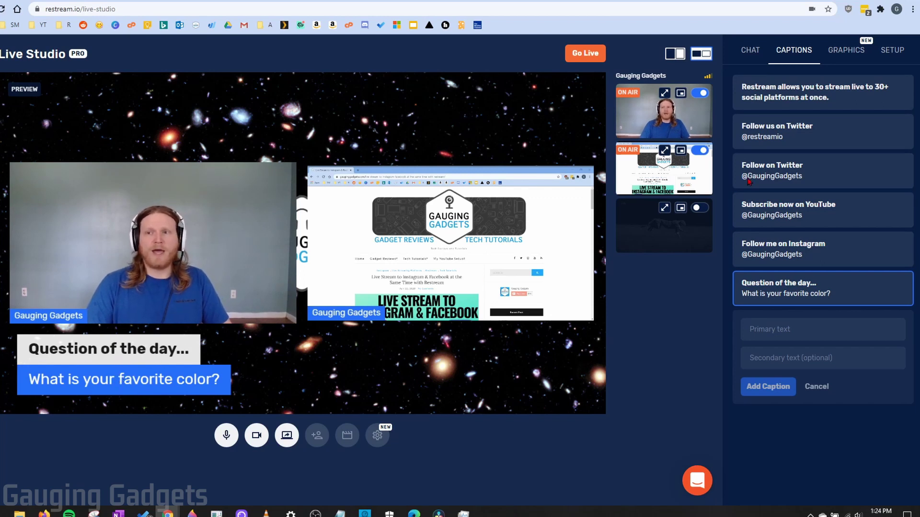
# - Try the Restream logo from the graphics on the stream and replace it with the Gauging Gadgets logo
pyautogui.click(853, 54)
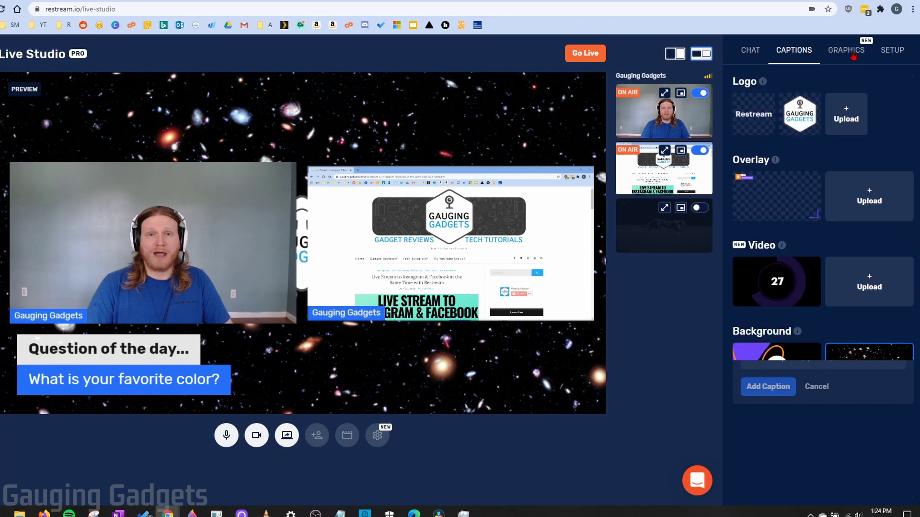
pyautogui.click(761, 111)
pyautogui.moveTo(798, 120)
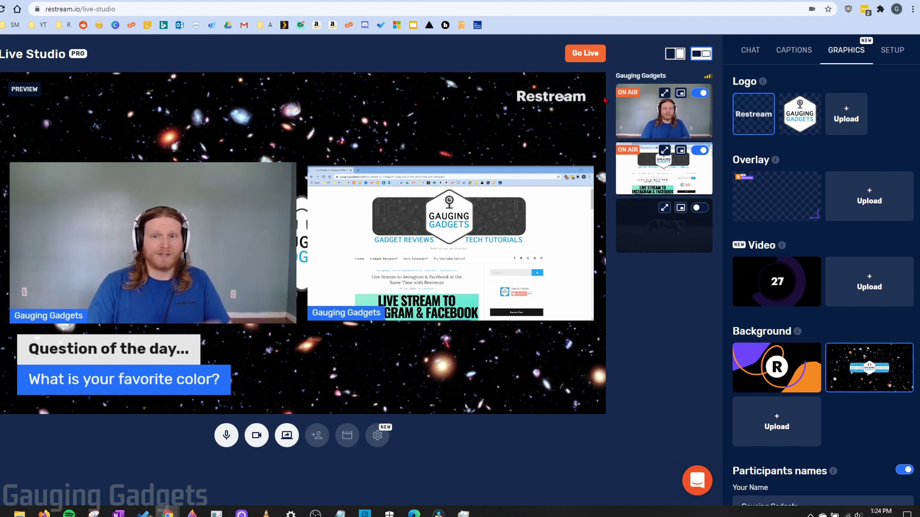
pyautogui.click(802, 123)
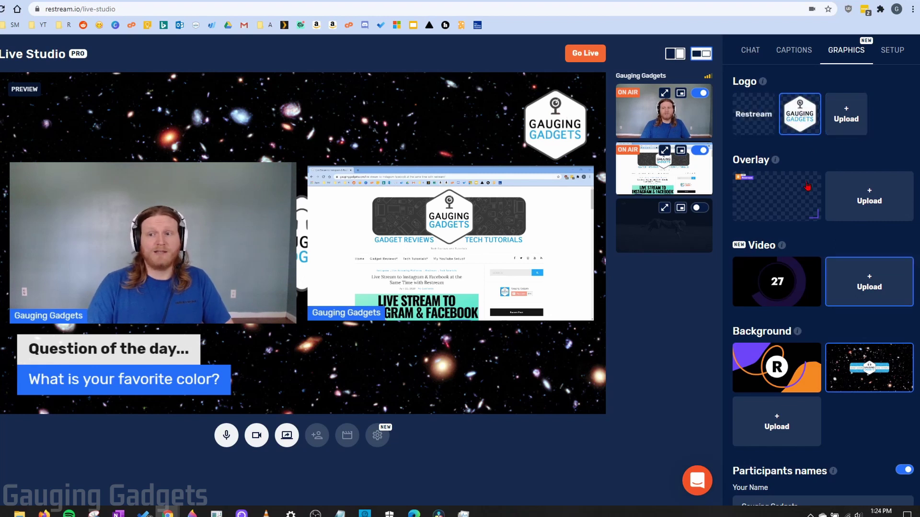
# - Show the Restream Live overlay on the stream
pyautogui.moveTo(794, 189)
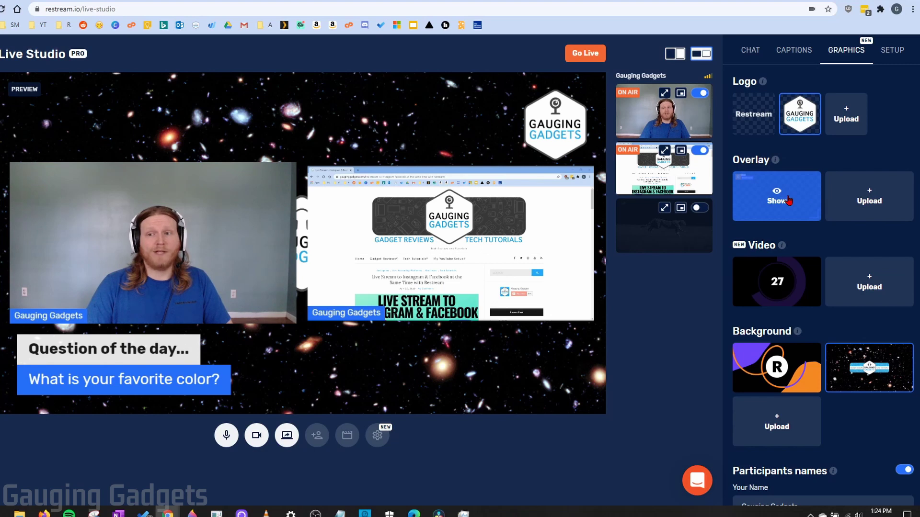
pyautogui.click(788, 201)
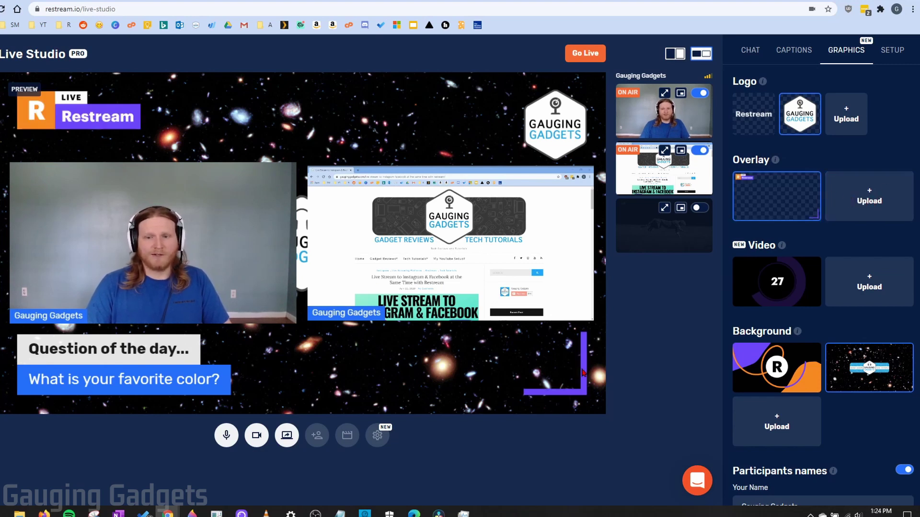
# - Hide the Restream Live overlay, and briefly play the countdown video on the stream before hiding it again
pyautogui.click(784, 201)
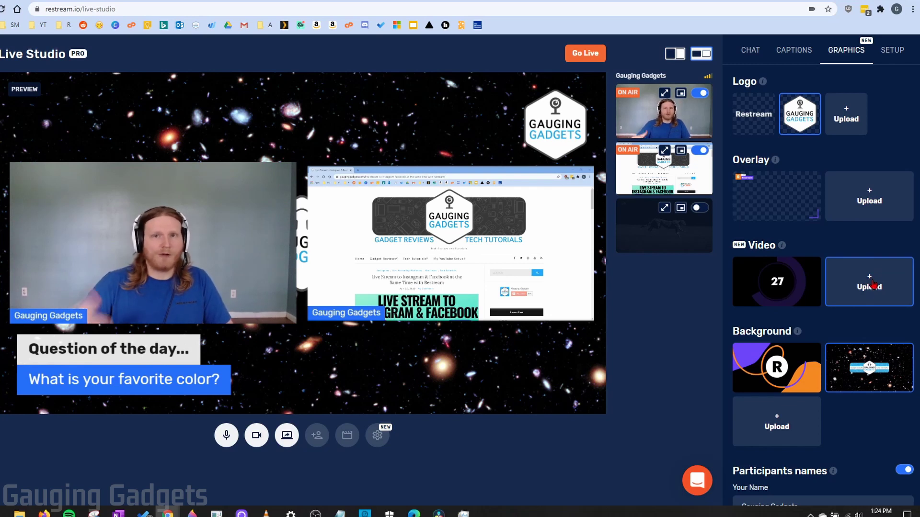
pyautogui.moveTo(759, 293)
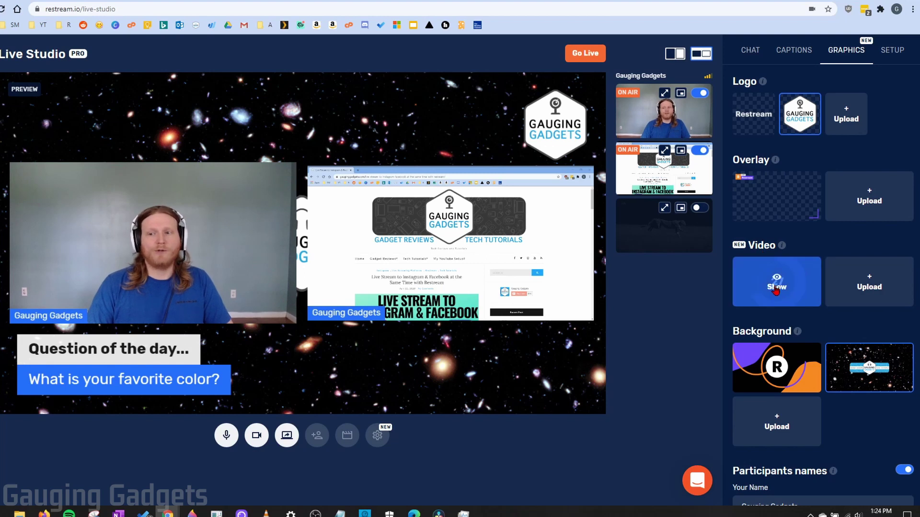
pyautogui.click(776, 287)
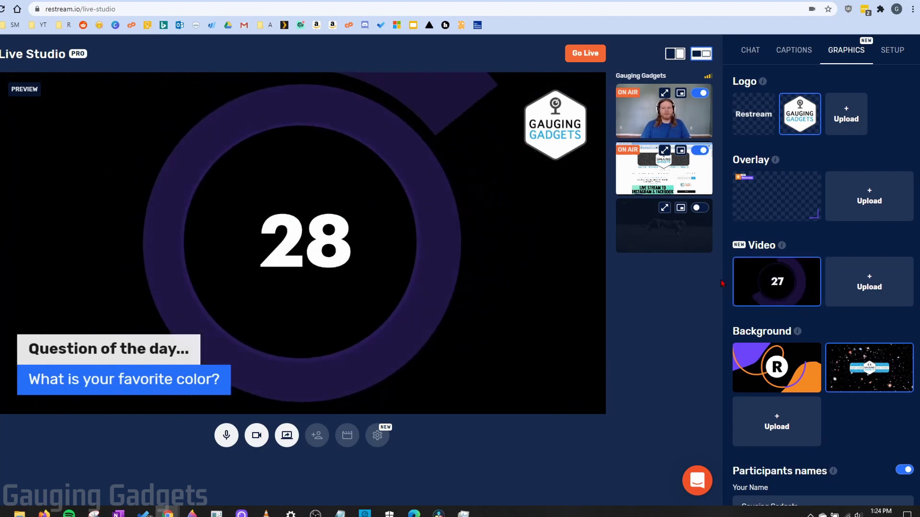
pyautogui.moveTo(781, 285)
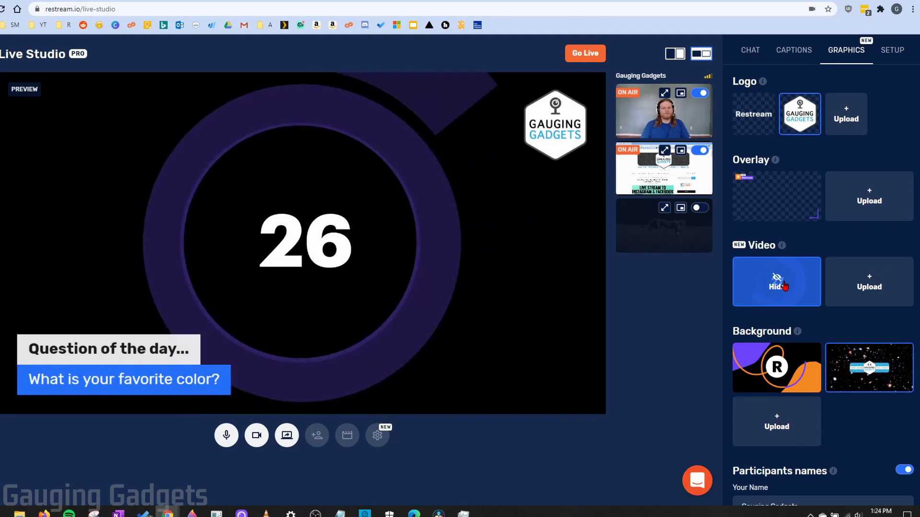
pyautogui.click(785, 286)
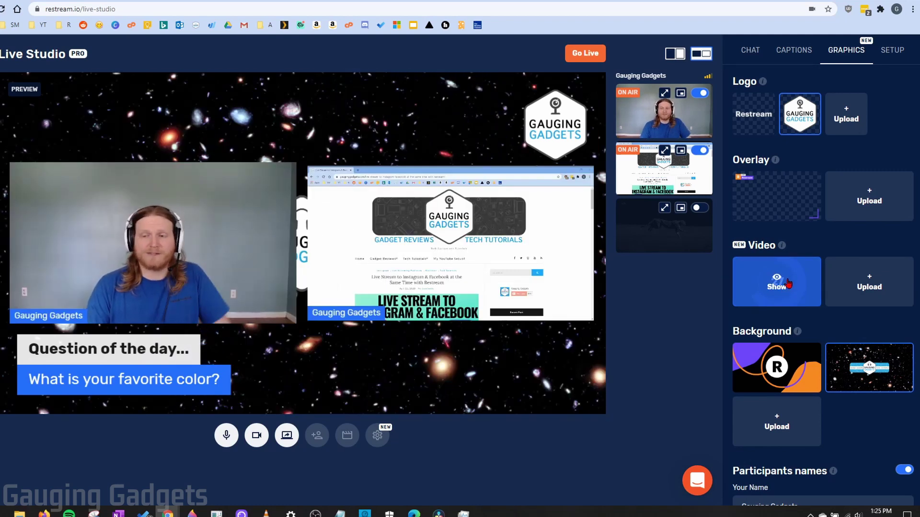
# - Try the Restream background on the stream, toggling it off and on, and restore the Gauging Gadgets space background
pyautogui.scroll(-2, 789, 354)
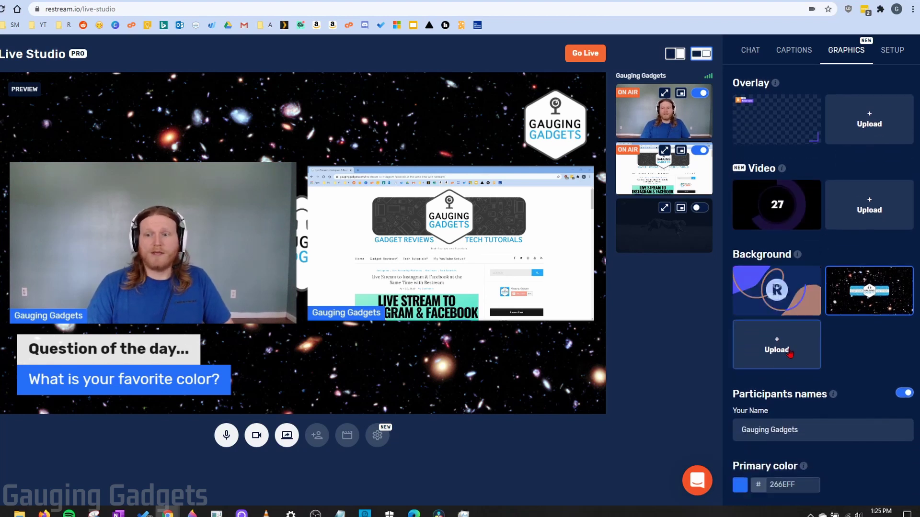
pyautogui.click(788, 302)
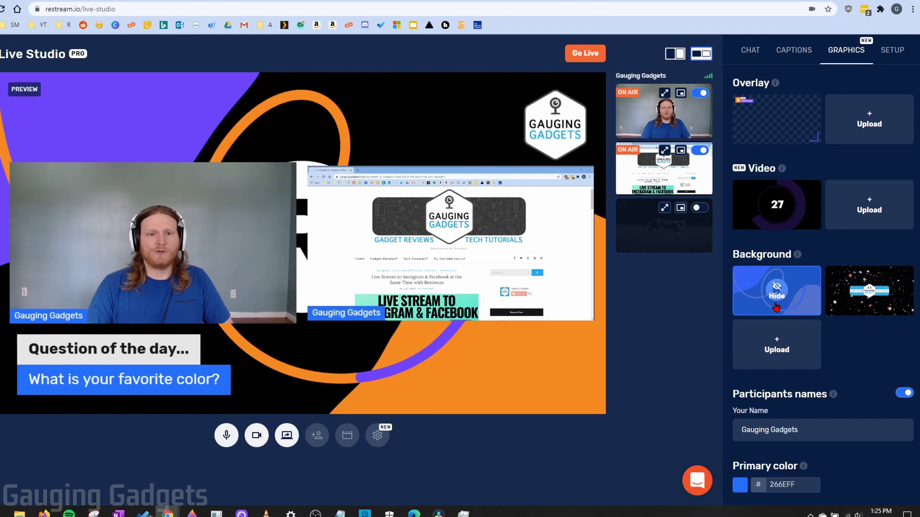
pyautogui.click(777, 295)
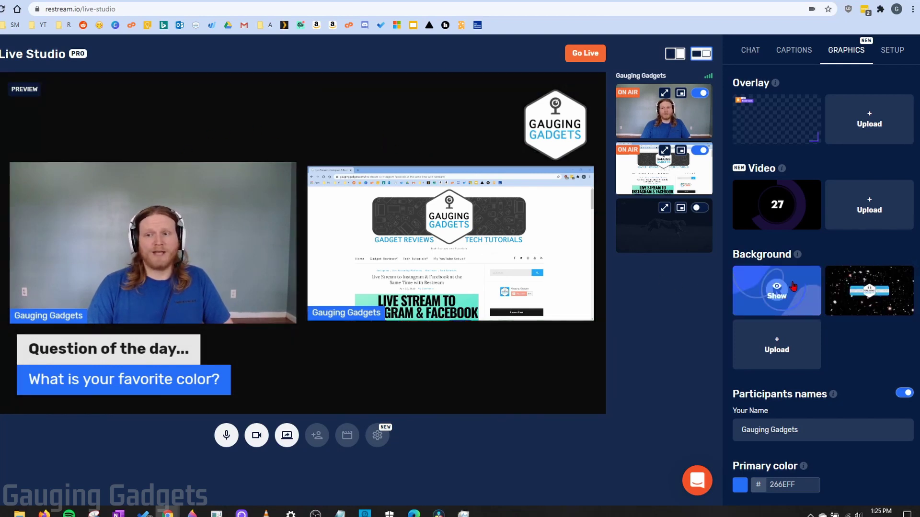
pyautogui.click(777, 290)
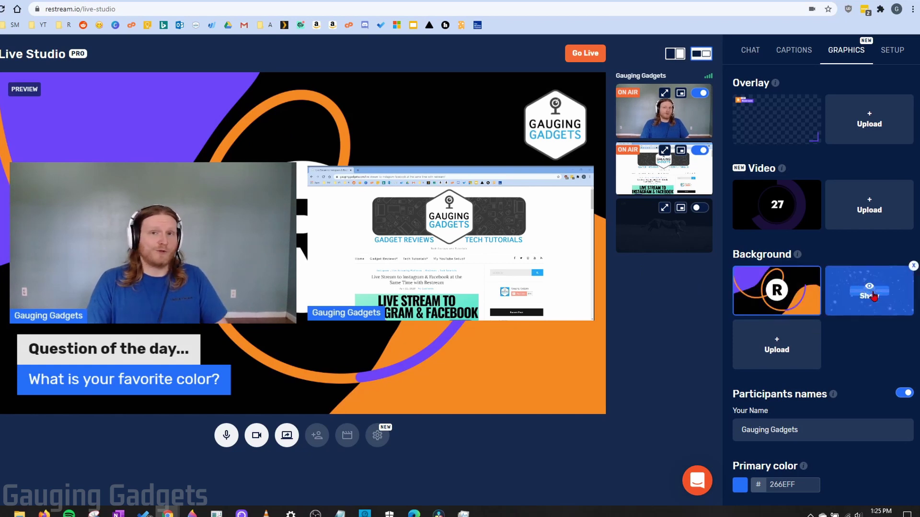
pyautogui.click(869, 293)
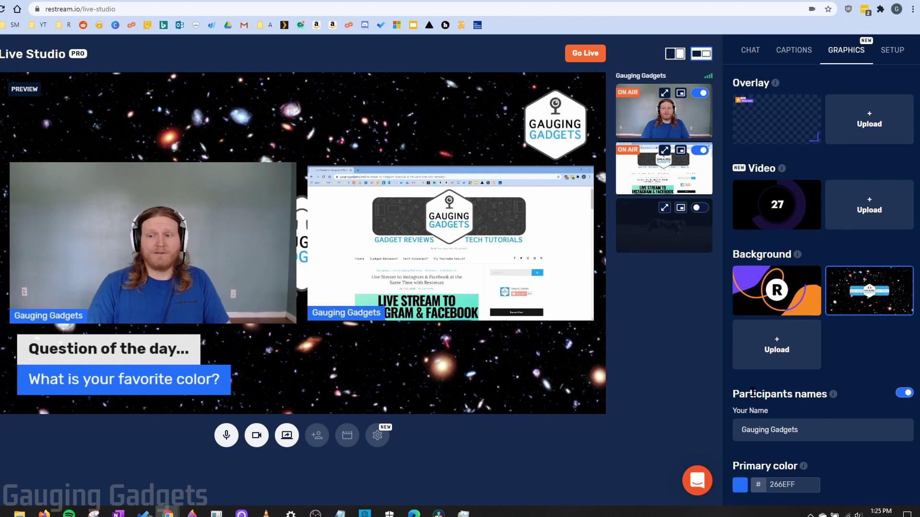
# - Change the stream's primary color to turquoise 26FFEE, trying pink FF2669 along the way
pyautogui.scroll(1, 885, 399)
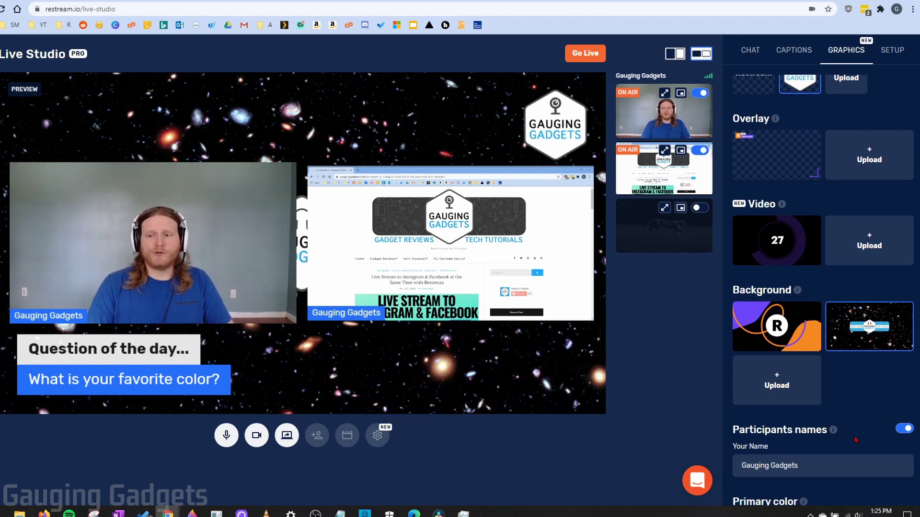
pyautogui.scroll(-1, 887, 431)
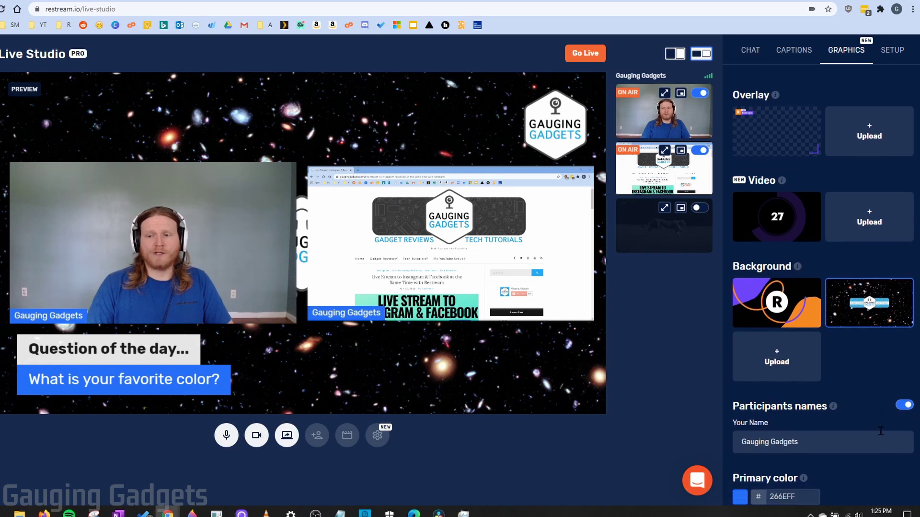
pyautogui.click(815, 433)
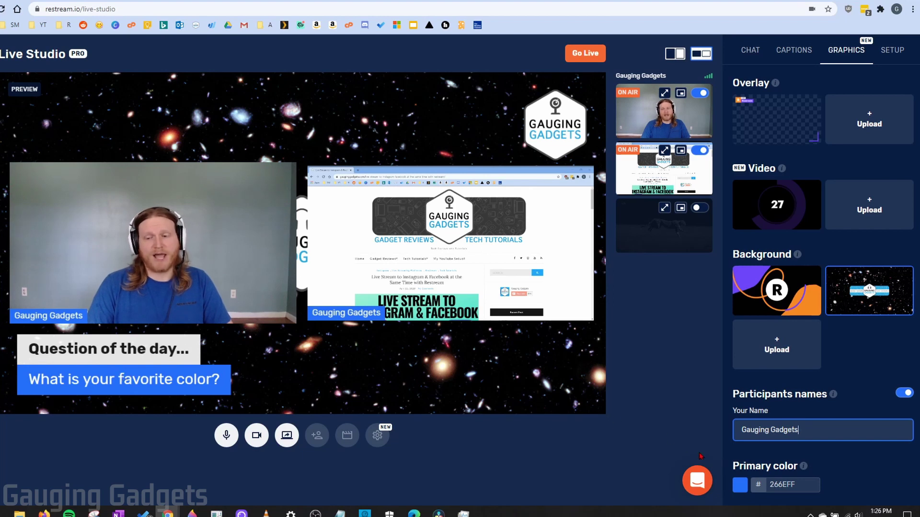
pyautogui.click(740, 486)
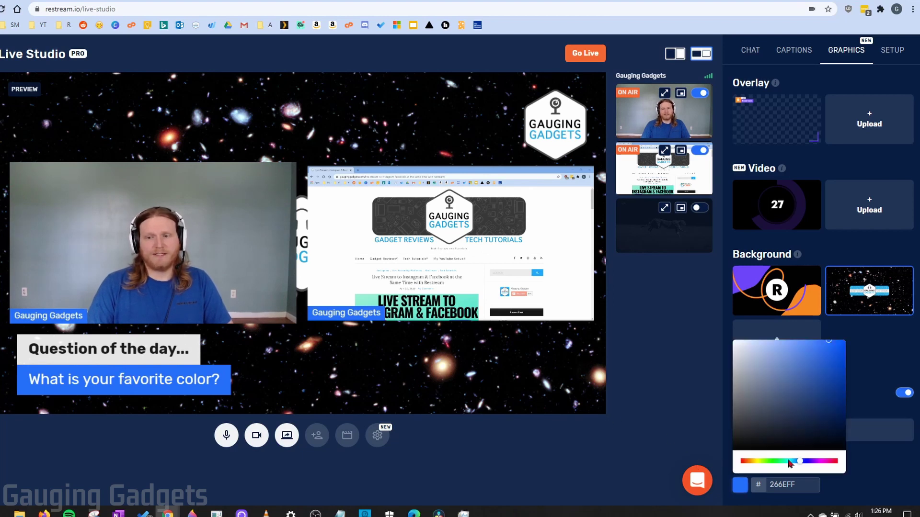
pyautogui.click(834, 462)
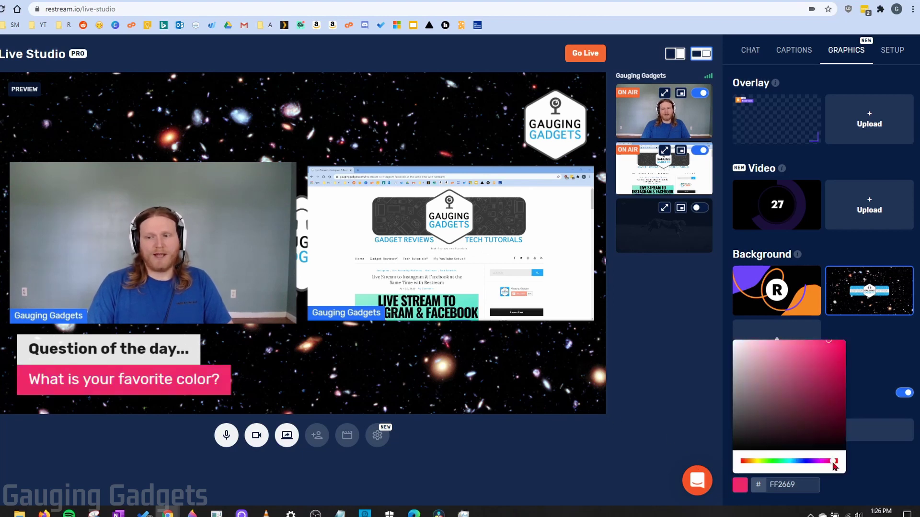
pyautogui.moveTo(742, 462); pyautogui.dragTo(787, 462)
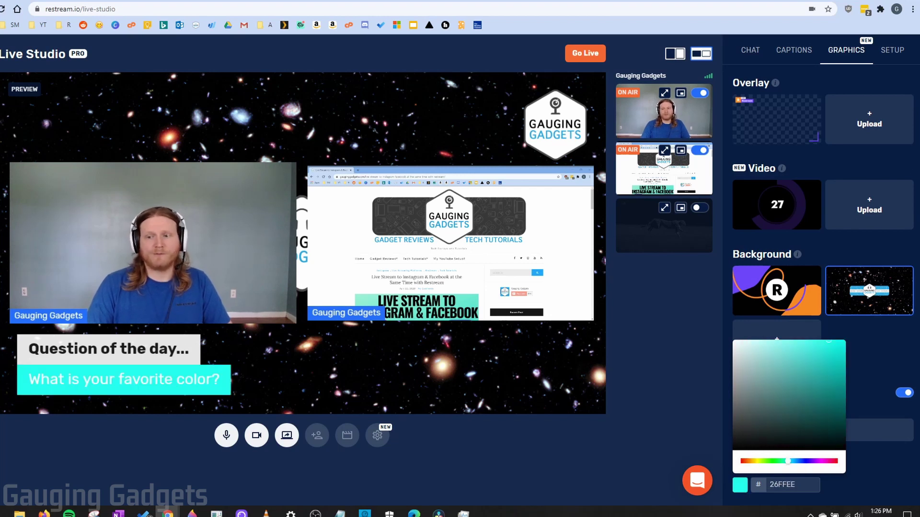
pyautogui.click(899, 476)
# - Update all destinations with the title "Restream Live Studio Full Overview" and description "Going through all the features of Restream Live Studio"
pyautogui.click(894, 51)
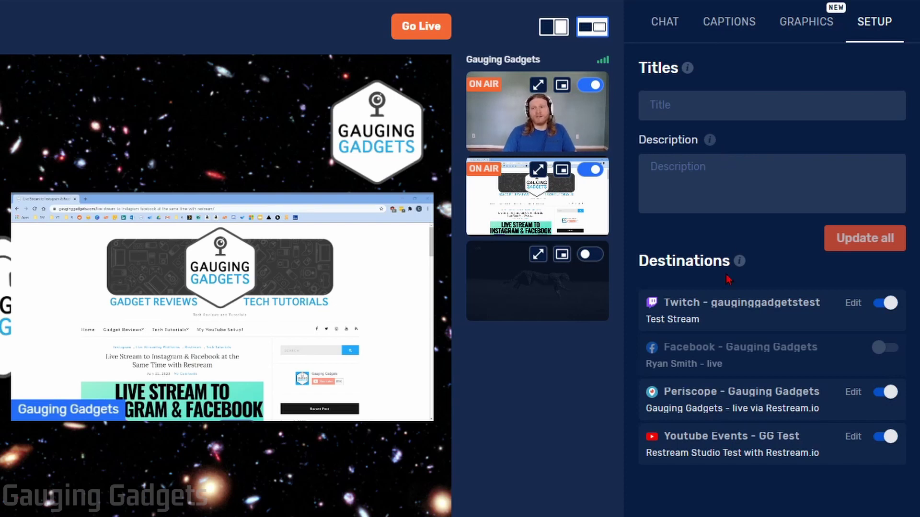
pyautogui.click(671, 106)
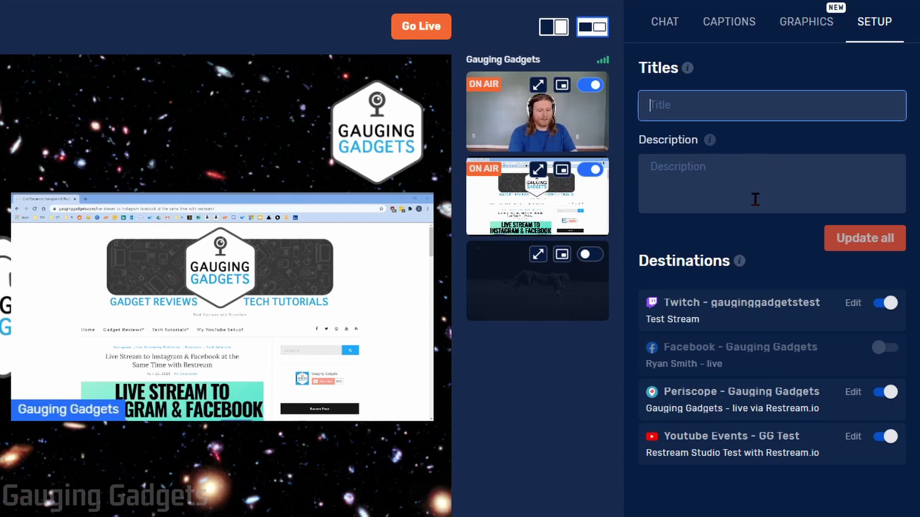
pyautogui.write('Restream Live Studio Full Overview')
pyautogui.press('Tab')
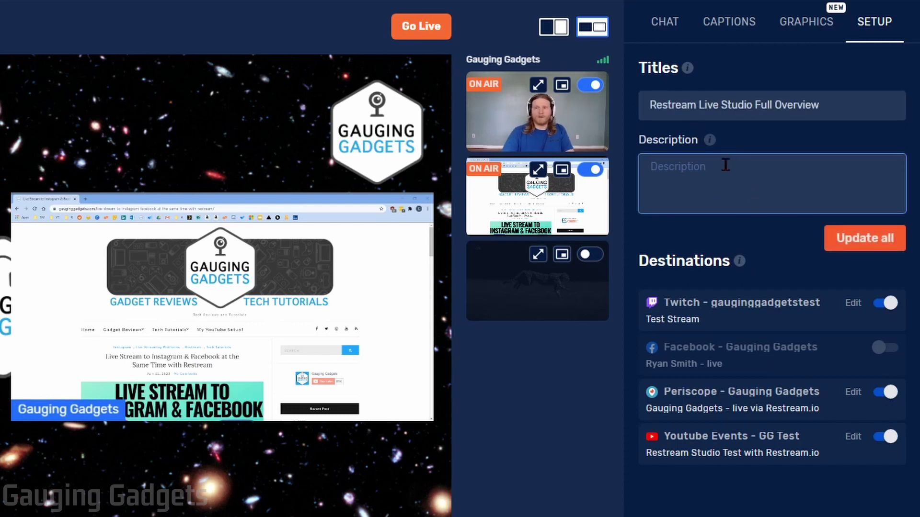
pyautogui.write('Going through all the features of Restream Live Studio')
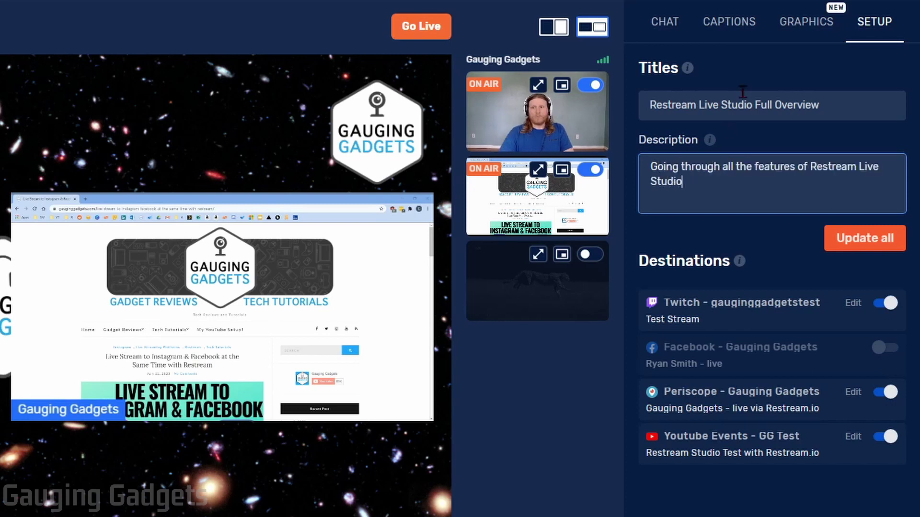
pyautogui.click(869, 241)
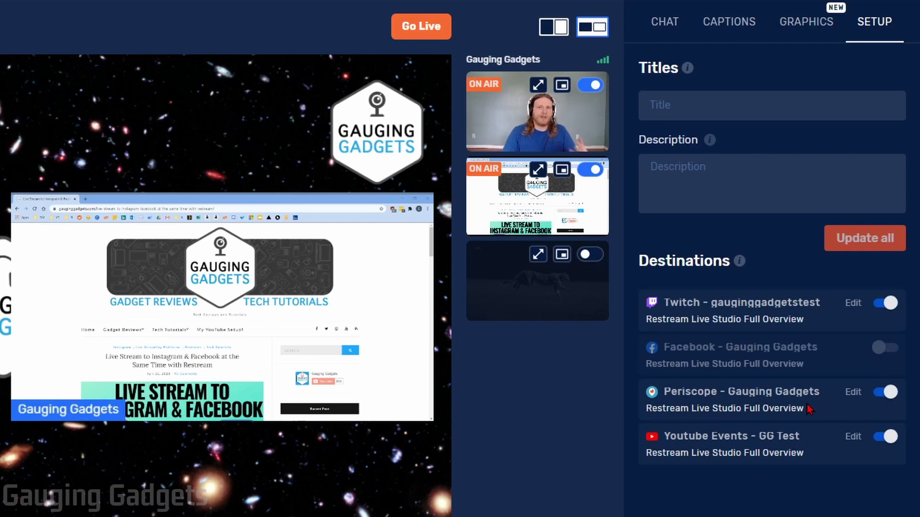
# - Turn off the Periscope destination, and open the Twitch destination's title for editing and close it without changes
pyautogui.click(885, 389)
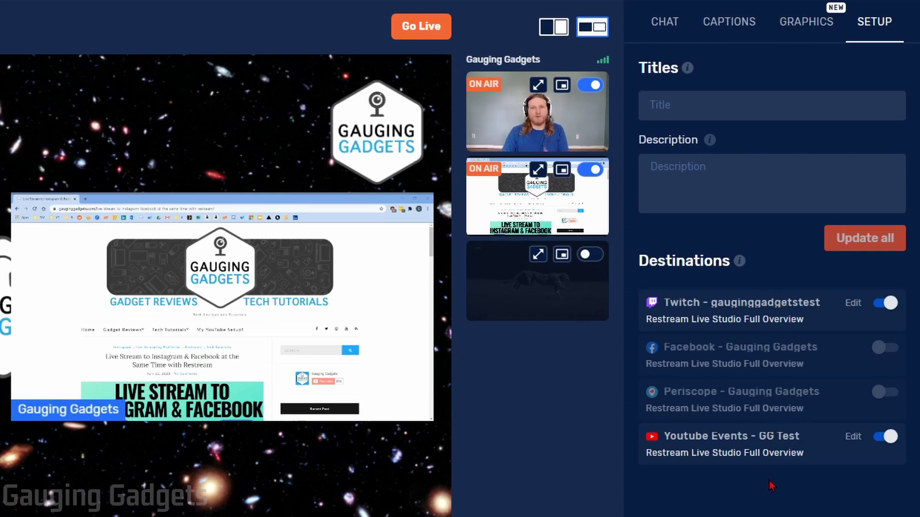
pyautogui.click(879, 311)
pyautogui.click(887, 436)
pyautogui.click(890, 352)
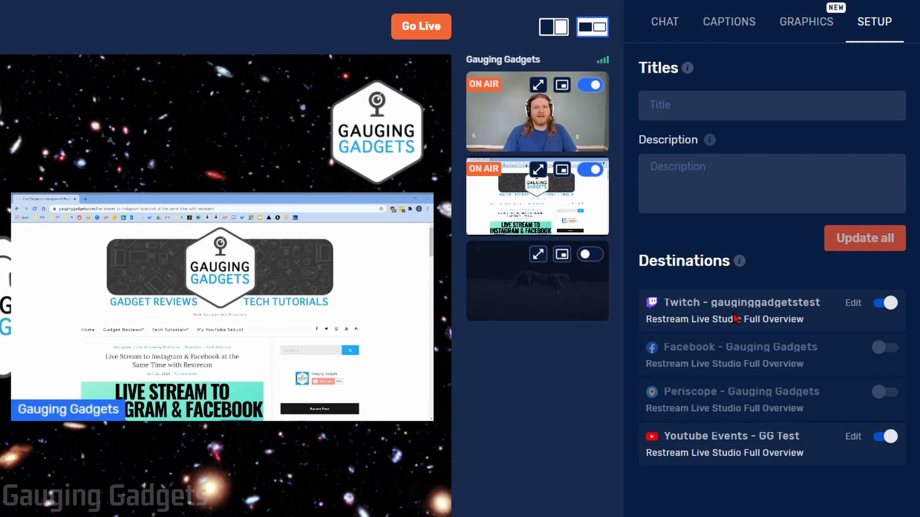
pyautogui.click(854, 304)
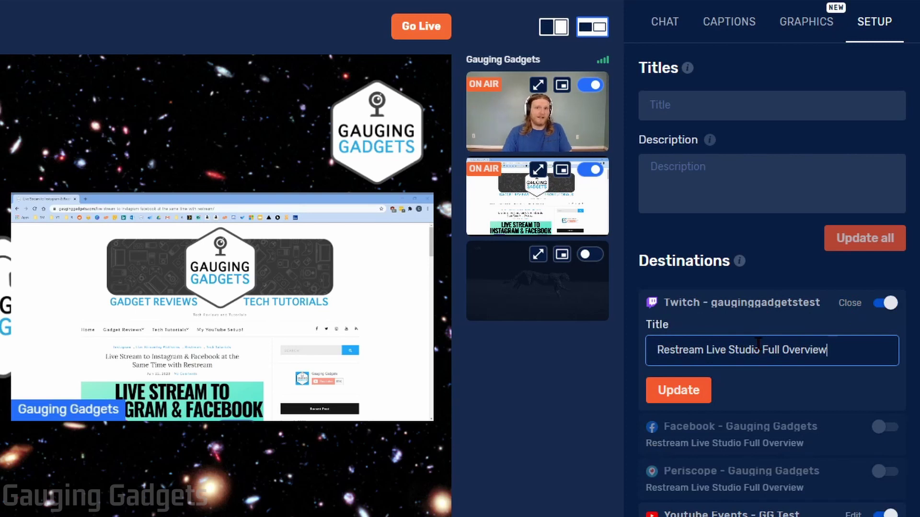
pyautogui.click(849, 304)
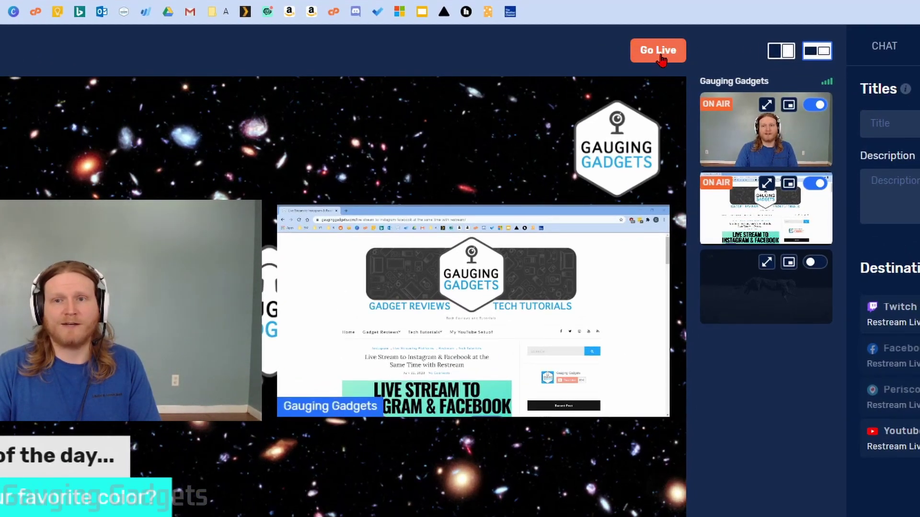
# - Go live with the stream and start playback on the Twitch channel page
pyautogui.click(660, 56)
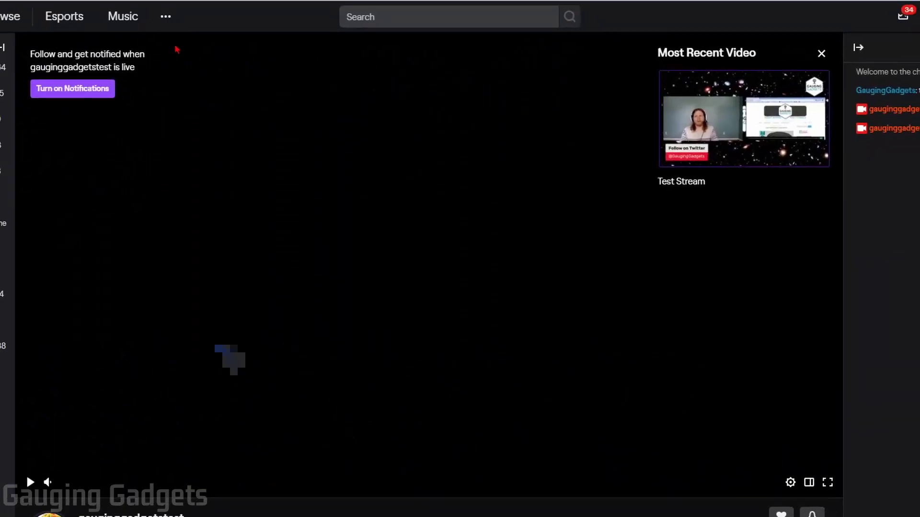
pyautogui.click(27, 473)
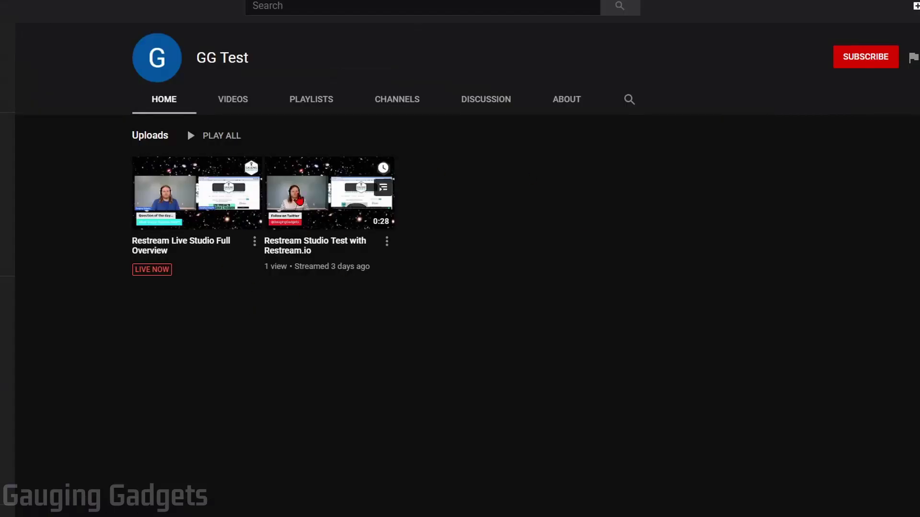
# - Open the live stream "Restream Live Studio Full Overview" from the GG Test YouTube channel and view its playback quality options
pyautogui.click(270, 200)
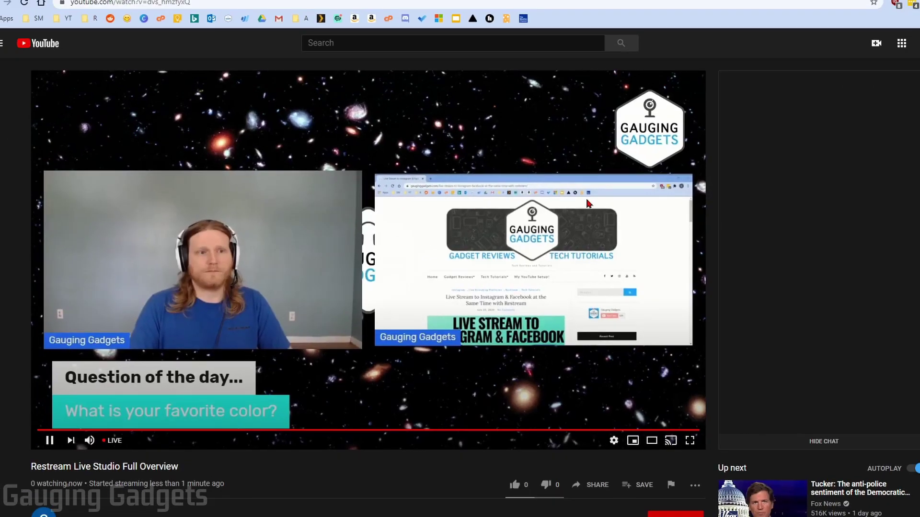
pyautogui.click(614, 441)
pyautogui.click(601, 411)
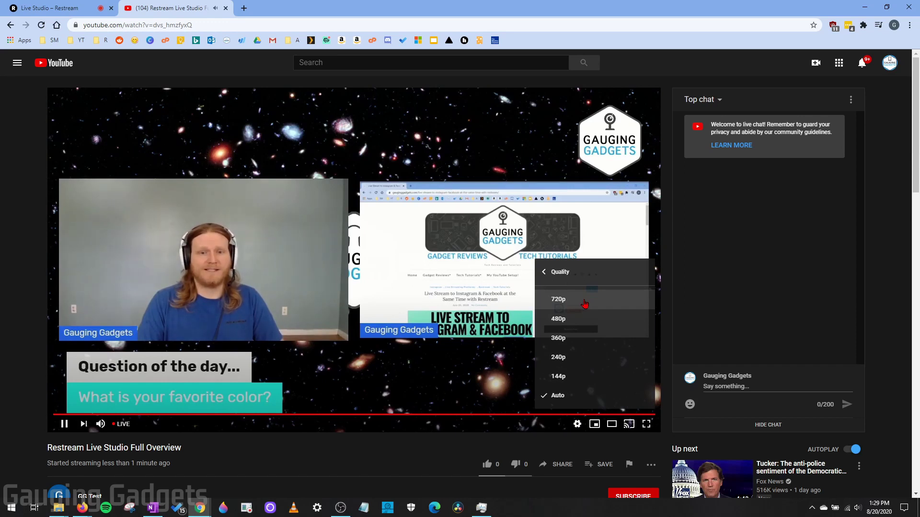
pyautogui.click(48, 8)
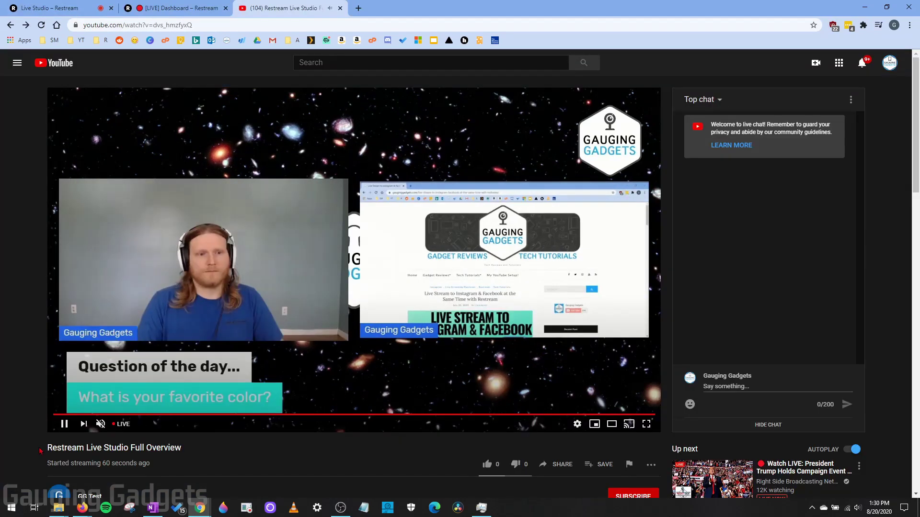
# - Check the title and description of the live stream on its YouTube page
pyautogui.moveTo(161, 448); pyautogui.dragTo(201, 455)
pyautogui.scroll(-3, 201, 455)
pyautogui.click(103, 345)
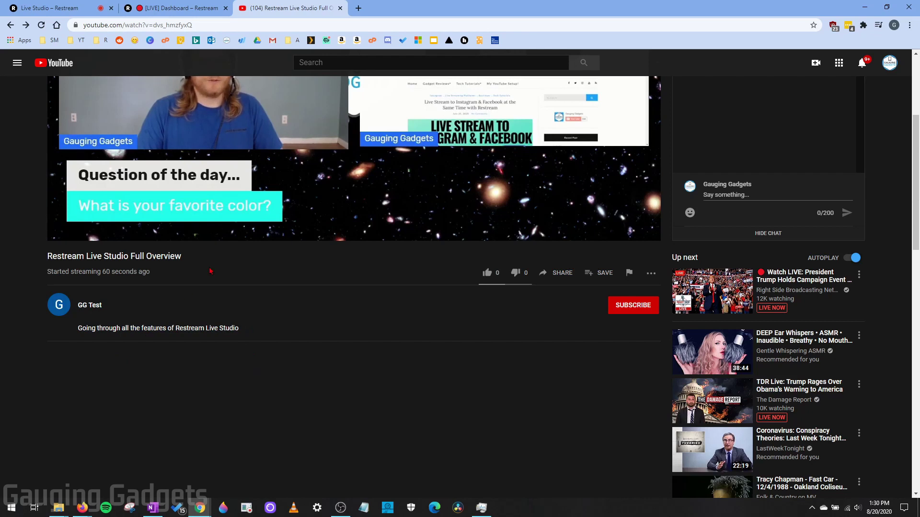
# - Close the YouTube and Restream dashboard pages, and finish the live stream in Live Studio
pyautogui.click(340, 8)
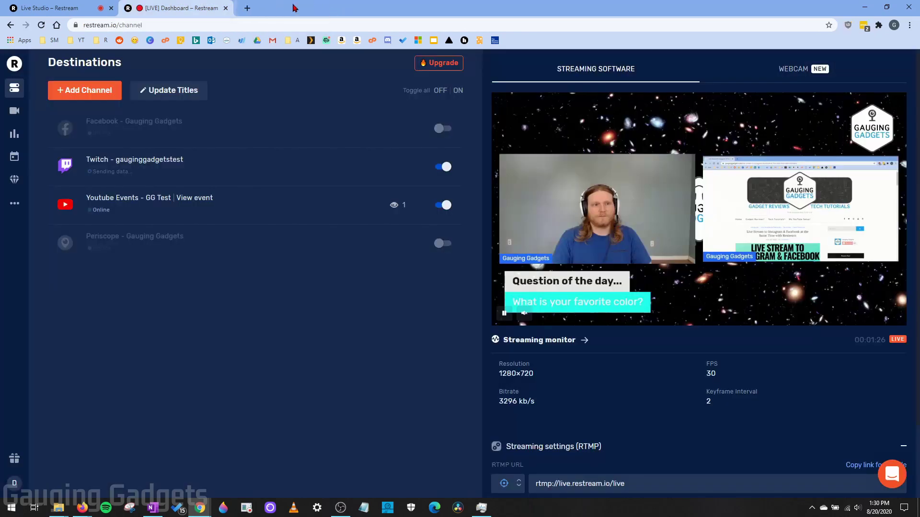
pyautogui.hotkey('ctrl', 'w')
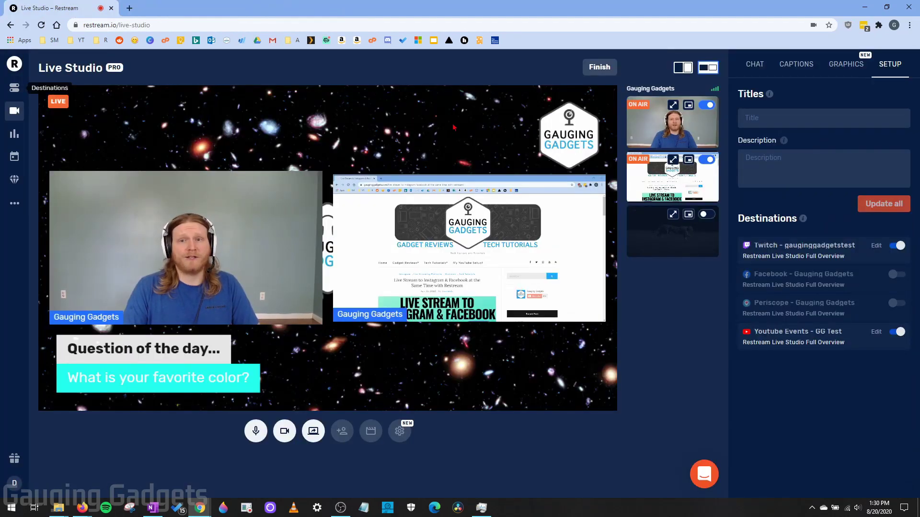
pyautogui.click(600, 71)
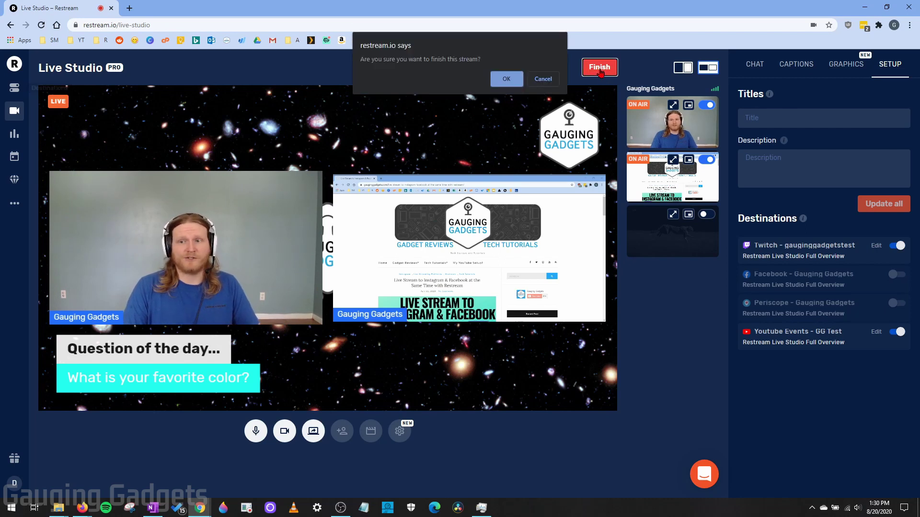
pyautogui.click(506, 79)
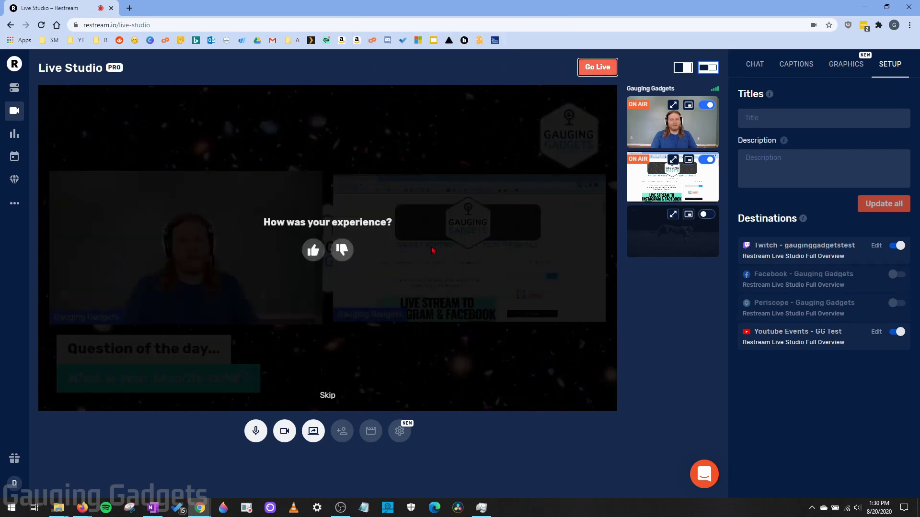
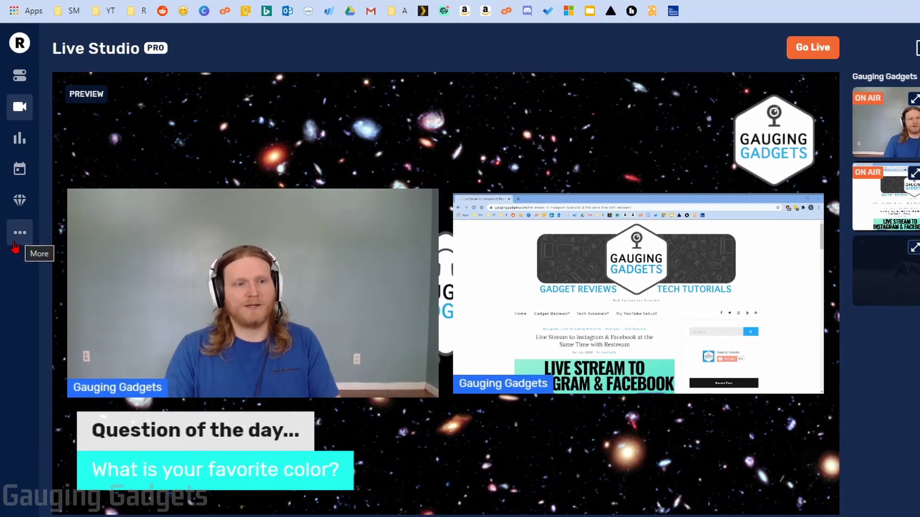
# - Open the list of saved stream recordings and check the information note beside its heading
pyautogui.click(20, 242)
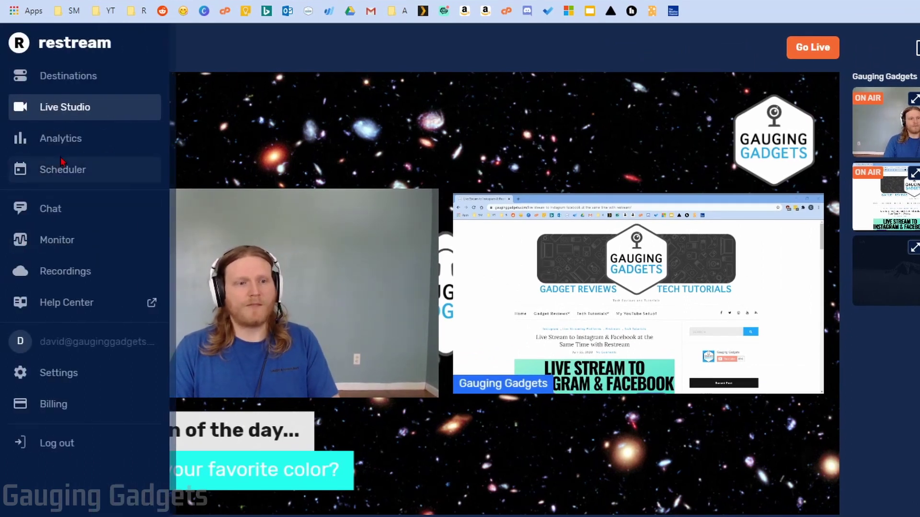
pyautogui.click(67, 278)
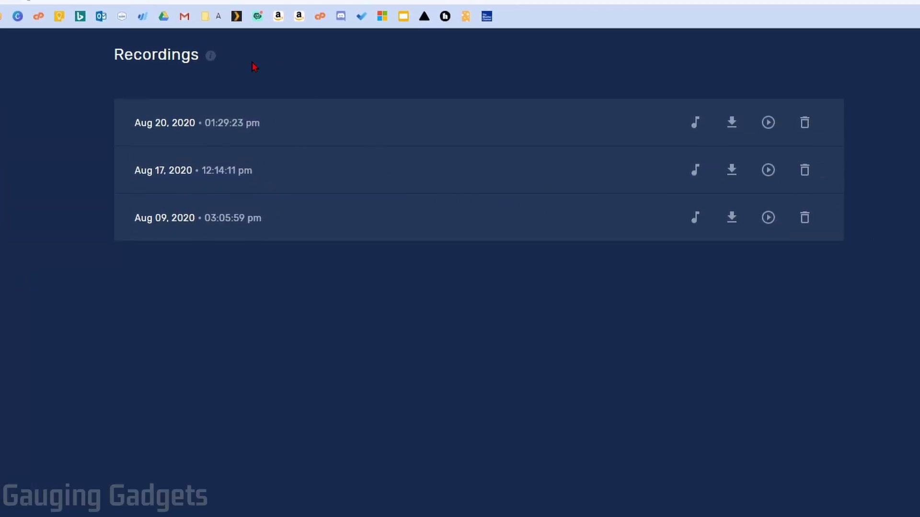
pyautogui.moveTo(211, 60)
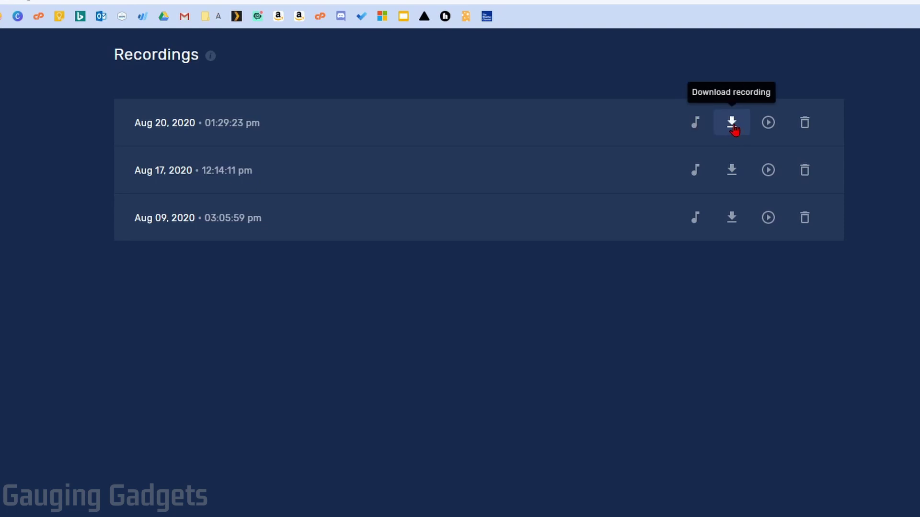
# - Play the Aug 20, 2020 recording, jump to about 0:25 in the video, and close the player
pyautogui.click(769, 124)
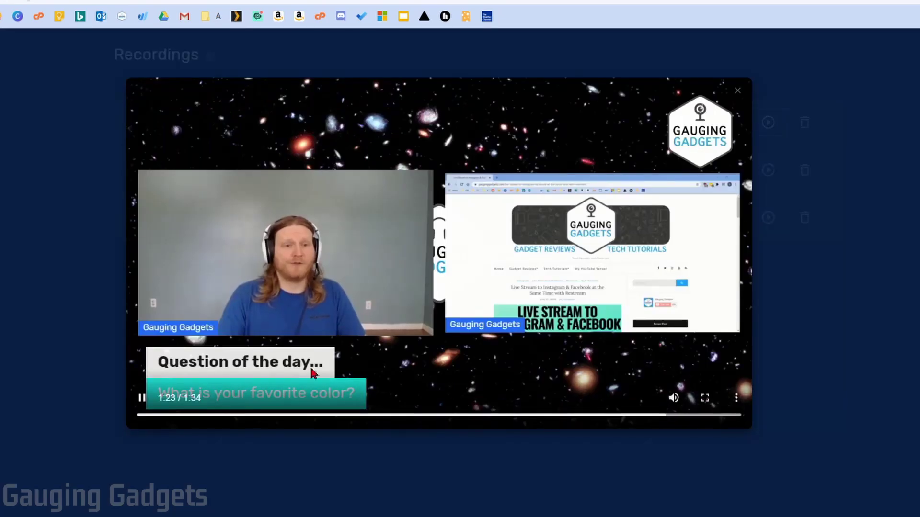
pyautogui.click(304, 414)
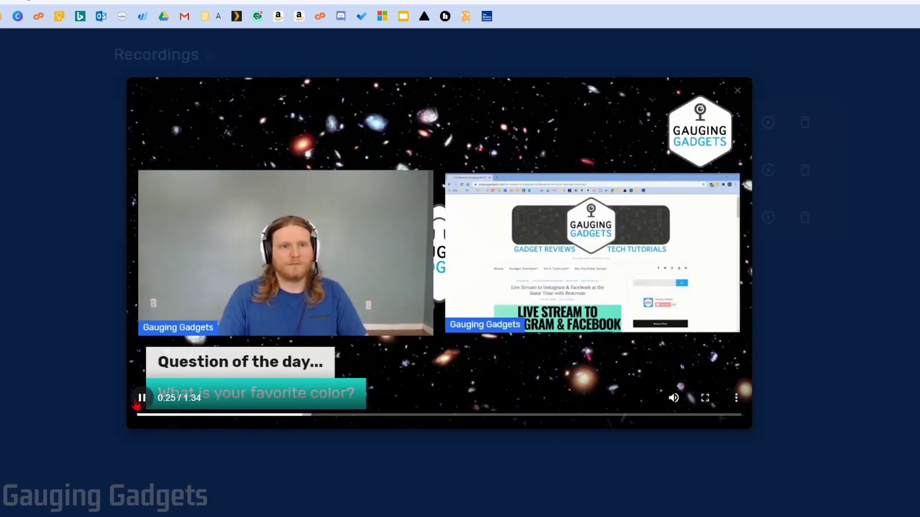
pyautogui.click(9, 182)
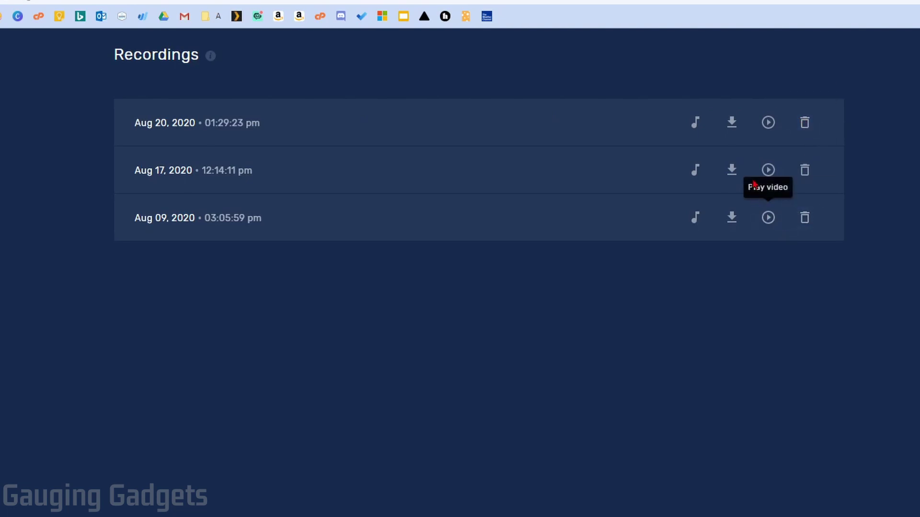
pyautogui.click(808, 181)
pyautogui.click(539, 219)
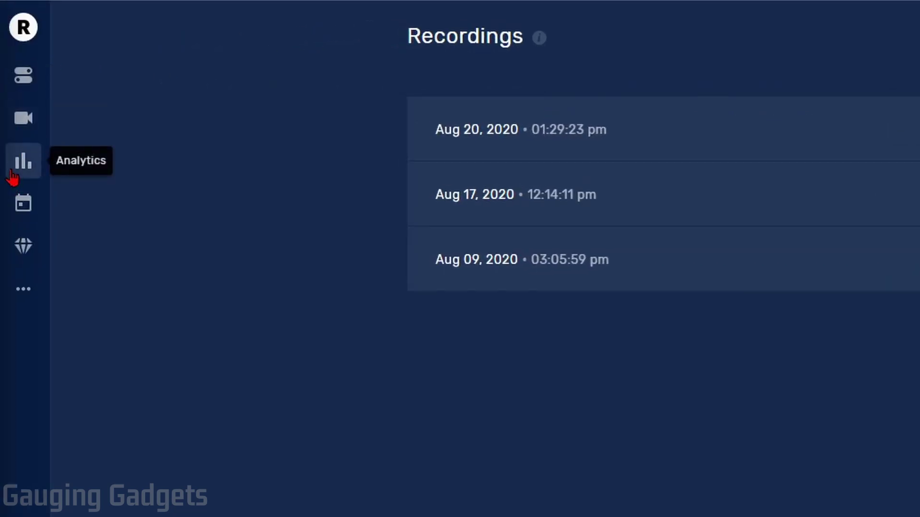
# - Review the stream analytics overview and the last session's viewers, followers and chat trends
pyautogui.click(12, 178)
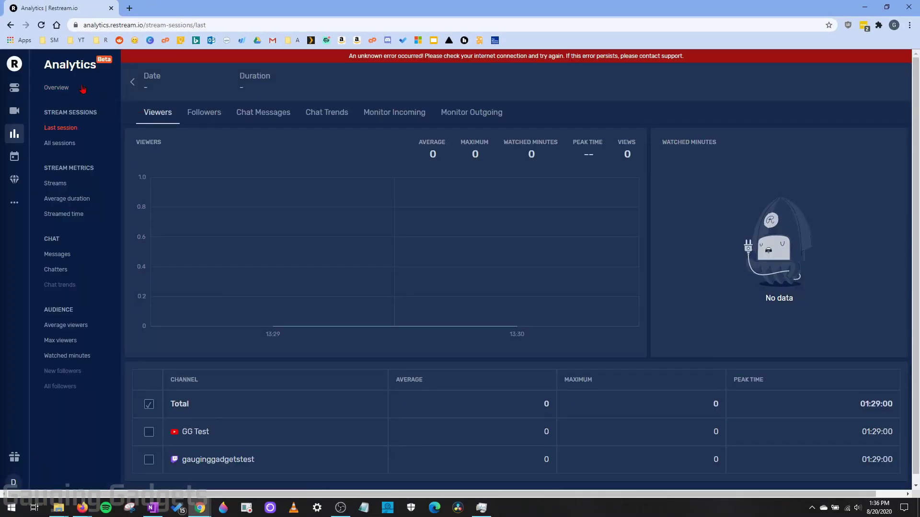
pyautogui.click(65, 89)
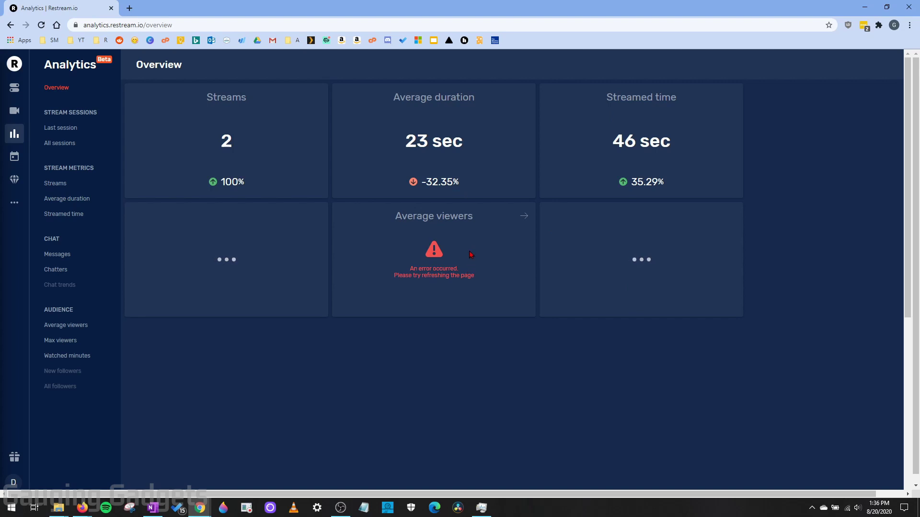
pyautogui.click(57, 129)
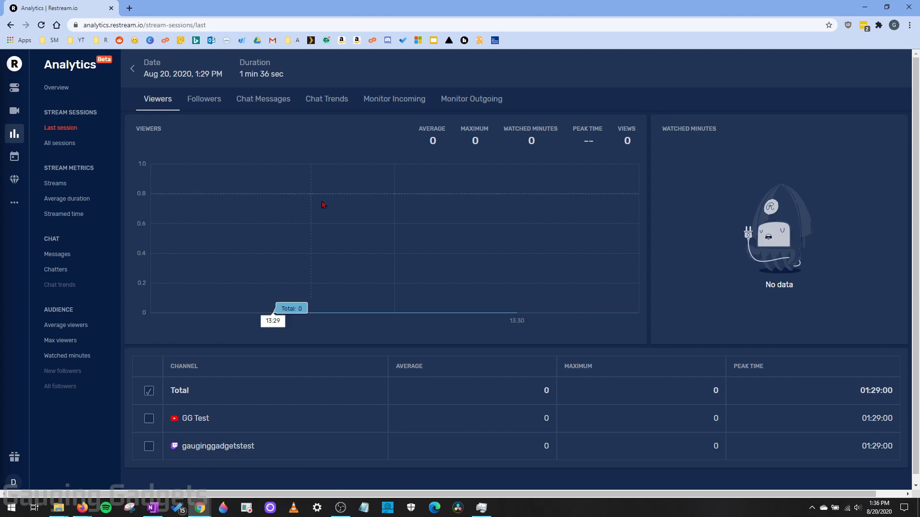
pyautogui.click(203, 100)
pyautogui.click(330, 109)
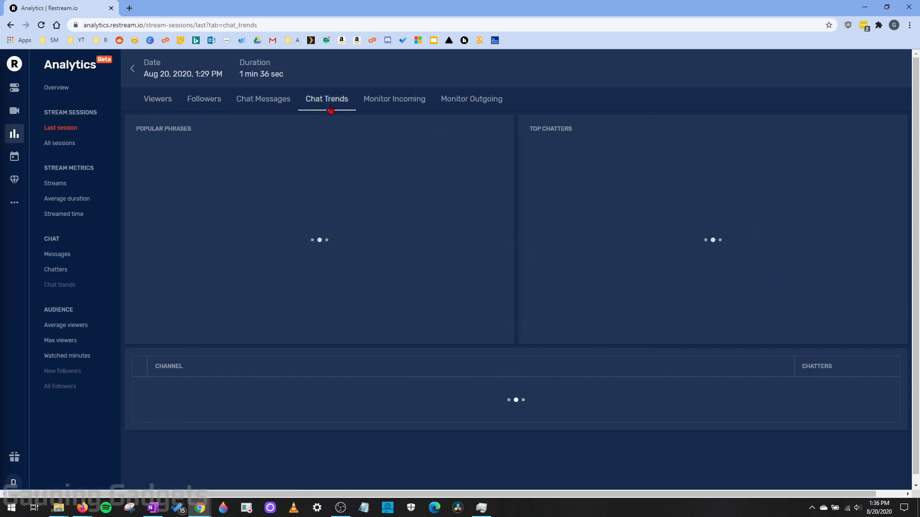